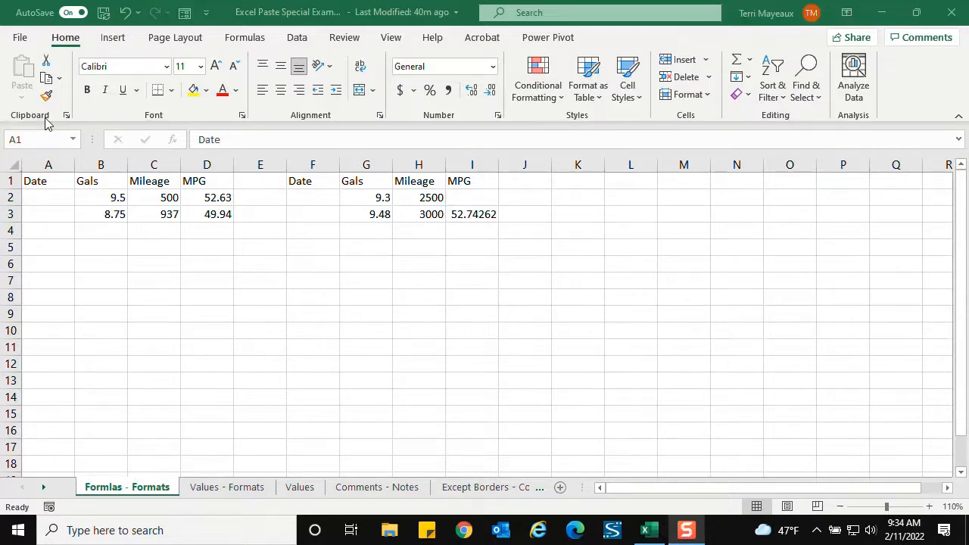
- Copy the Date header in A1 and examine the Paste Special options available for cell A7
left_click(48, 185)
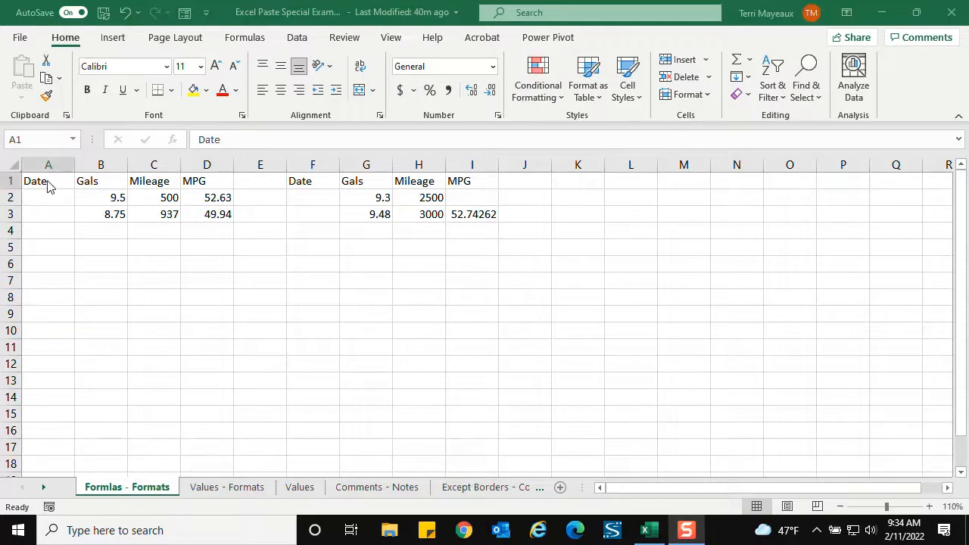
left_click(46, 79)
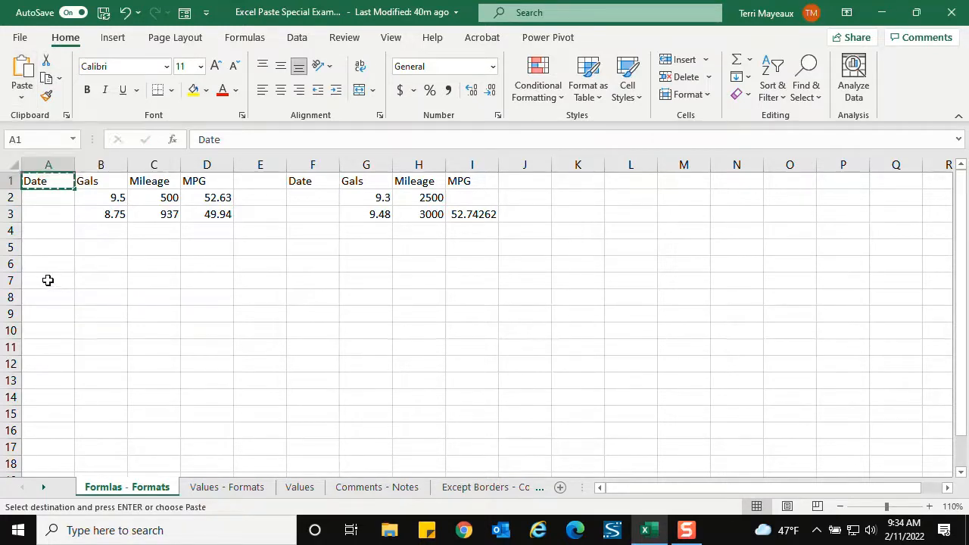
left_click(47, 279)
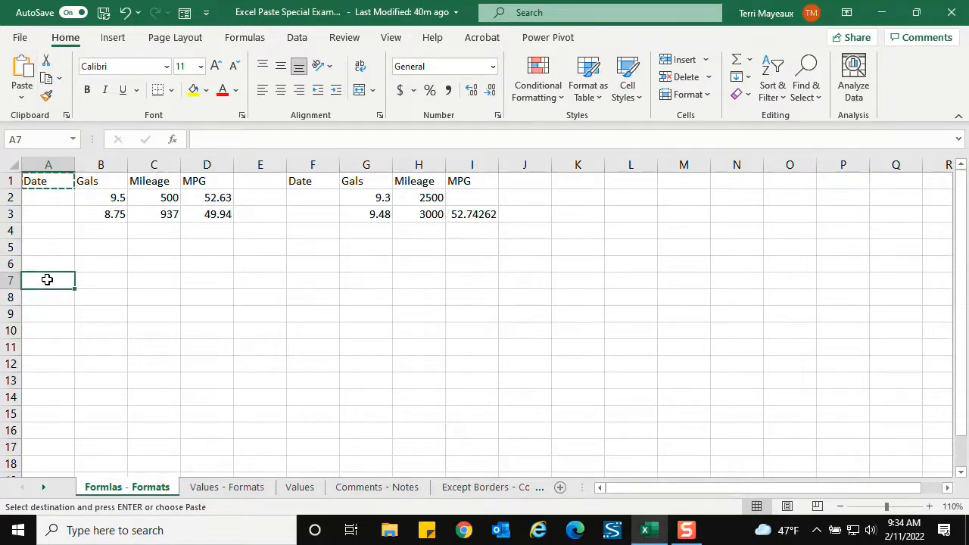
left_click(22, 103)
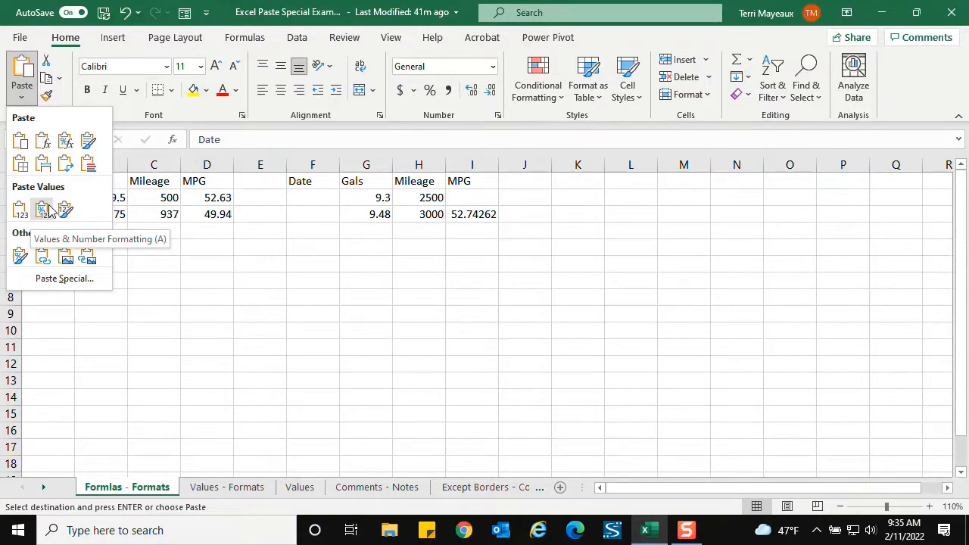
left_click(82, 279)
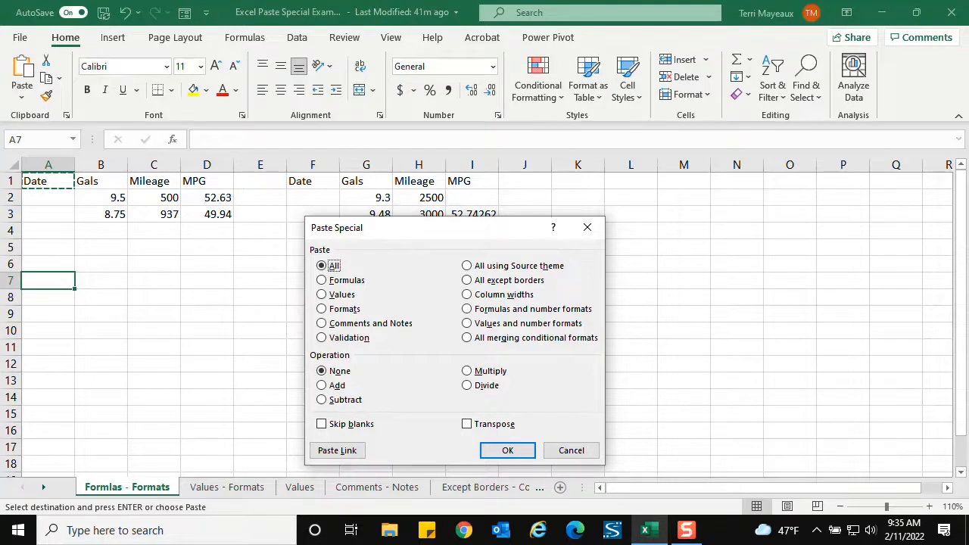
left_click_drag(396, 229, 300, 146)
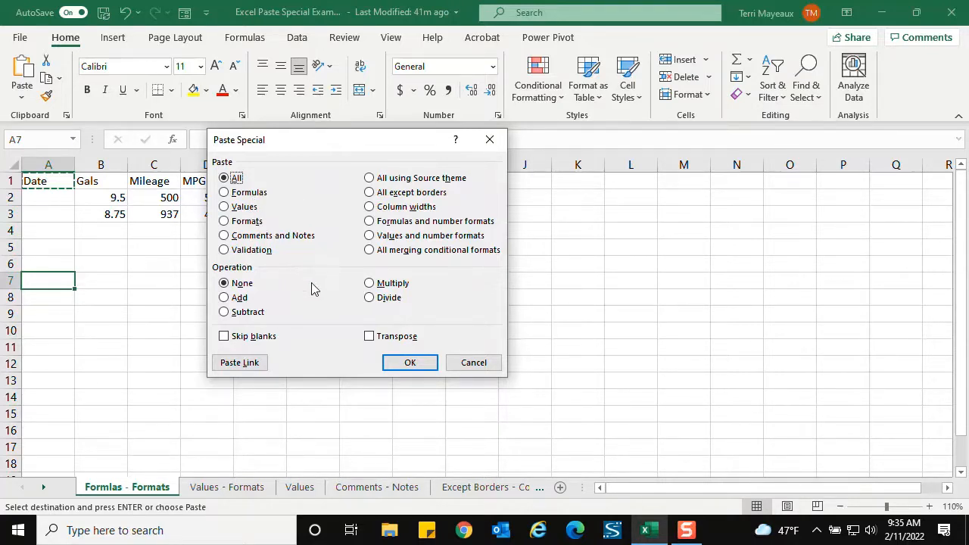
left_click(474, 363)
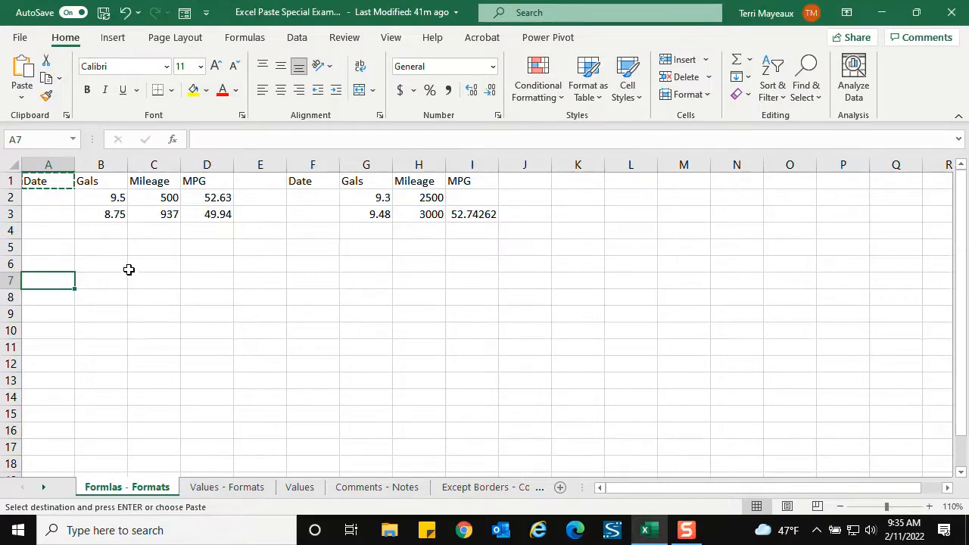
right_click(47, 279)
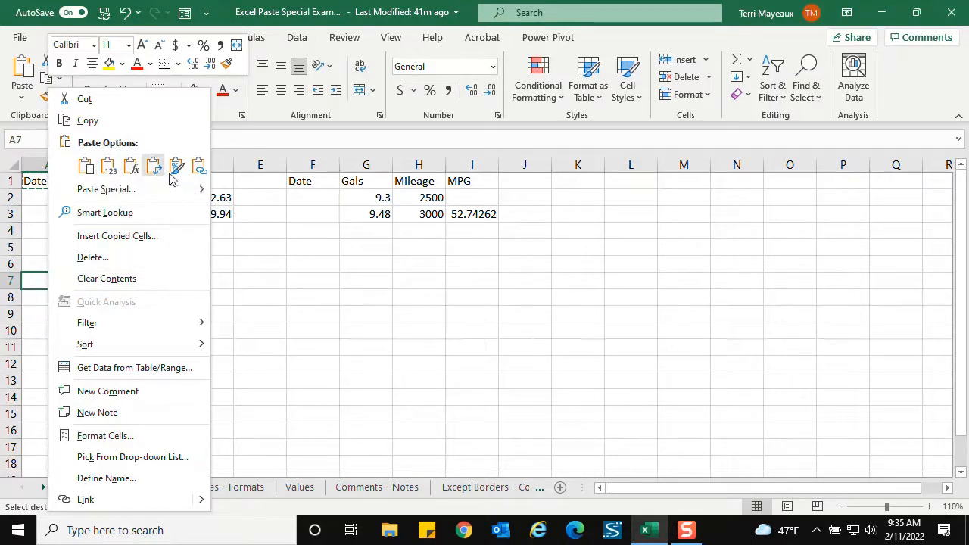
left_click(104, 195)
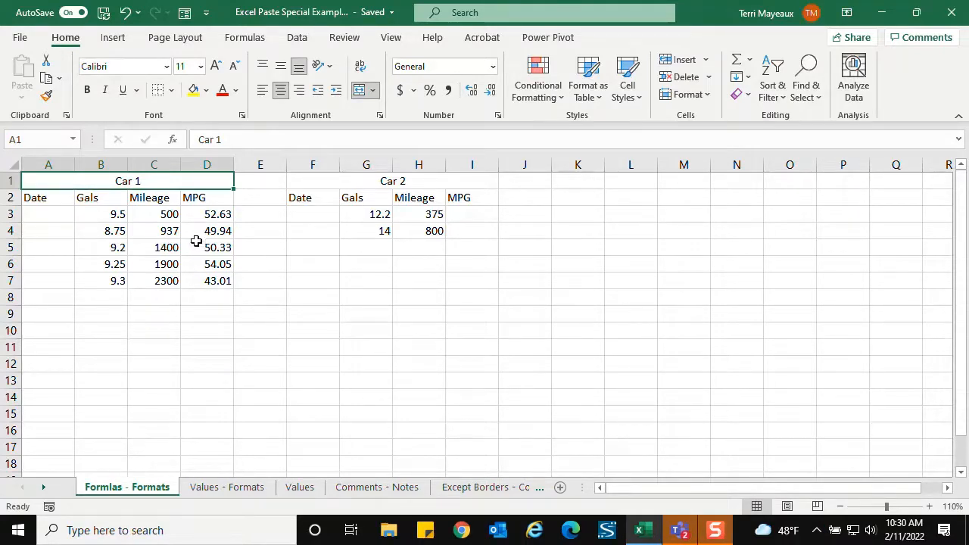
- Examine the formulas behind the first two Car 1 MPG values in D3 and D4
left_click(197, 214)
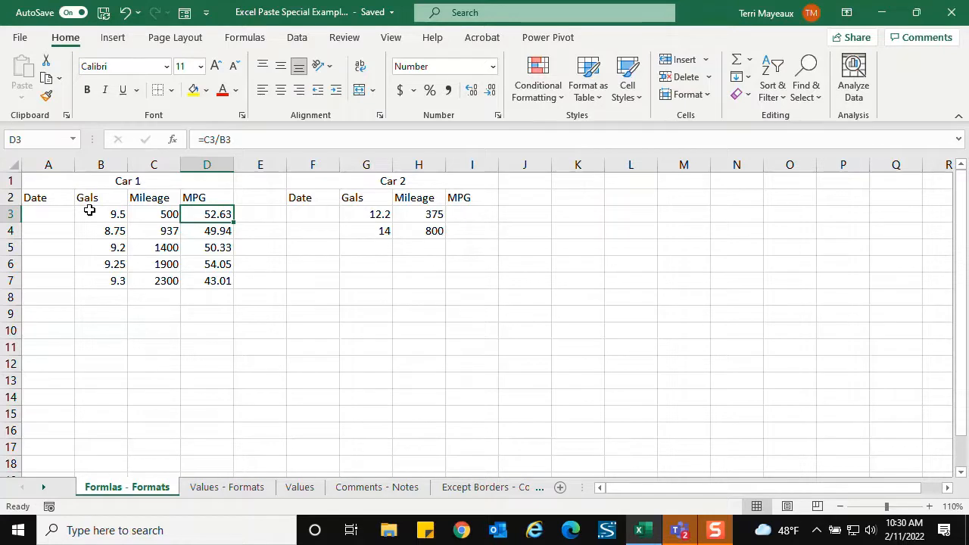
left_click(202, 228)
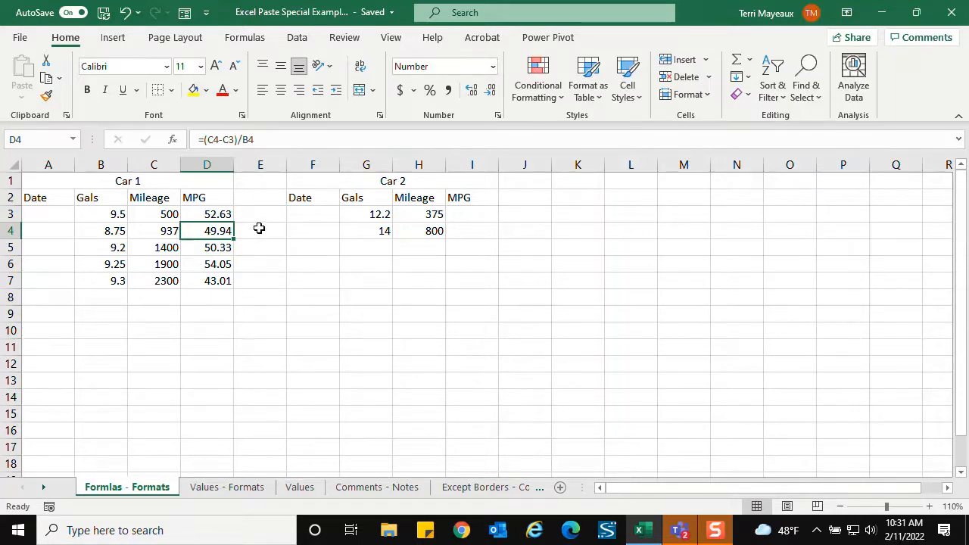
left_click(220, 215)
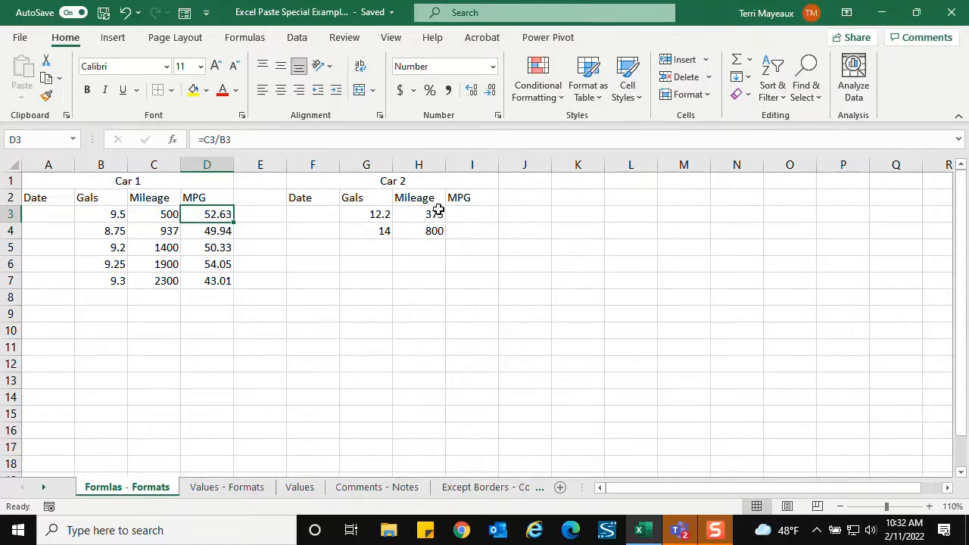
- Copy the Car 1 MPG cell D3 and paste only its formula into the Car 2 MPG cell I3
right_click(201, 214)
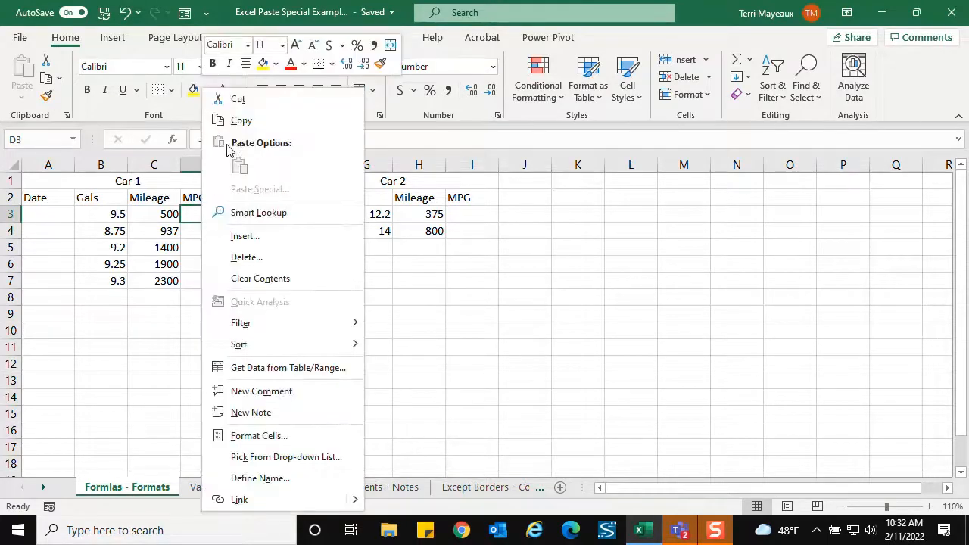
left_click(236, 118)
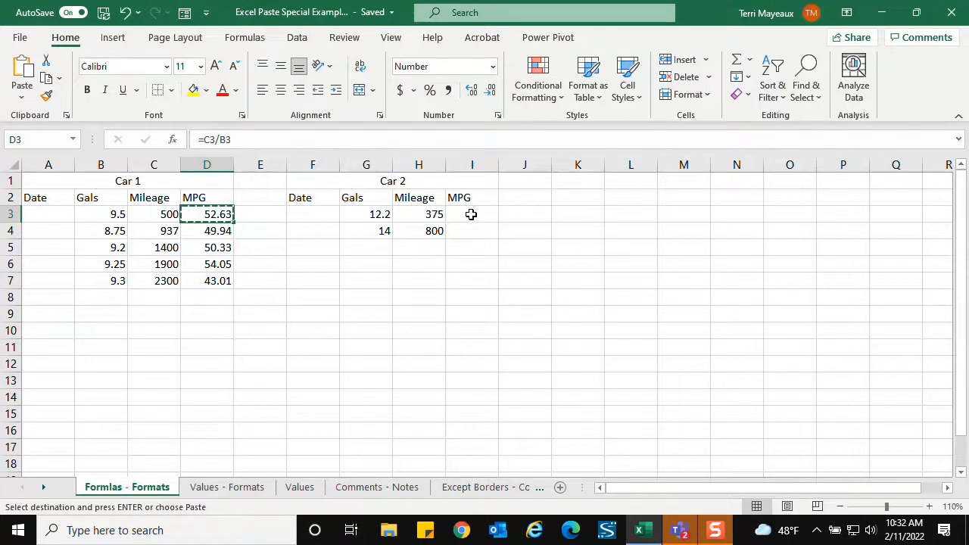
right_click(472, 218)
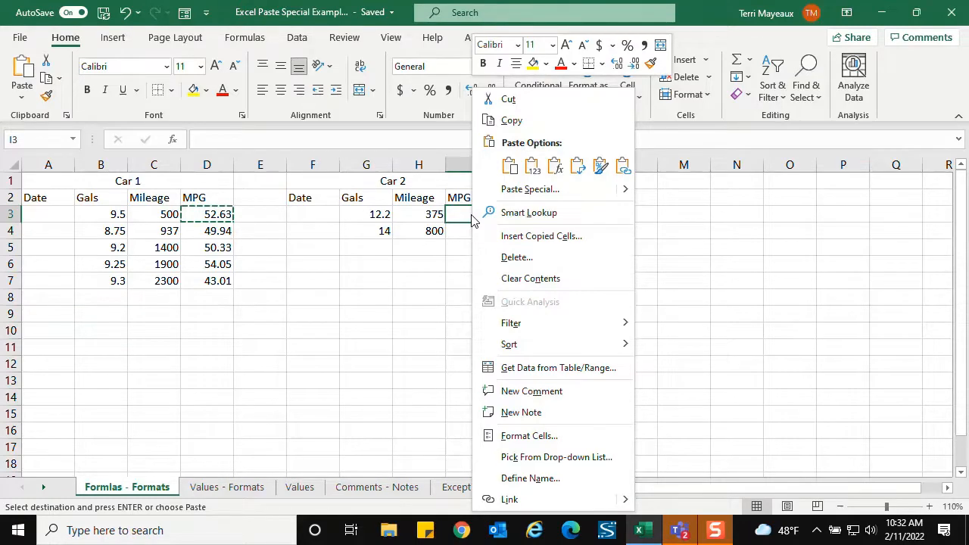
left_click(528, 189)
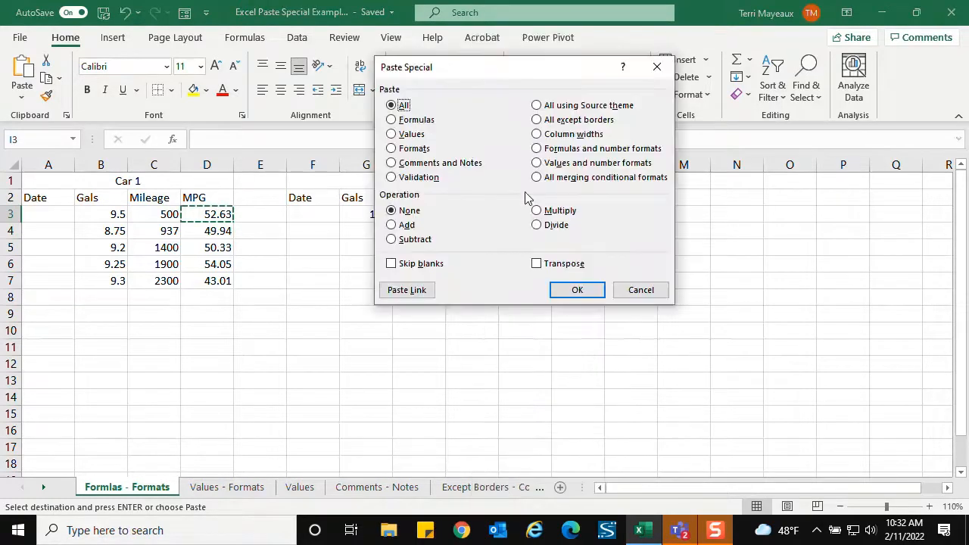
left_click(428, 122)
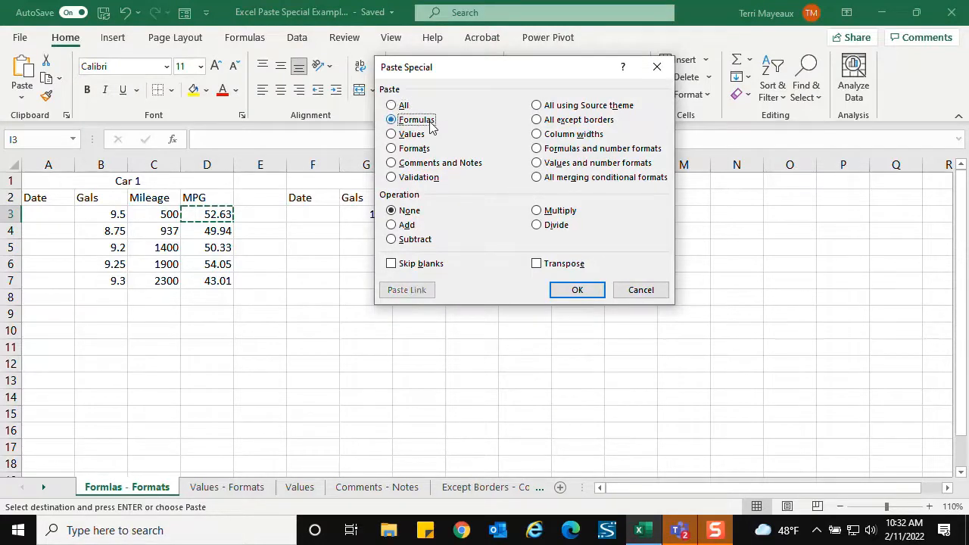
left_click(577, 291)
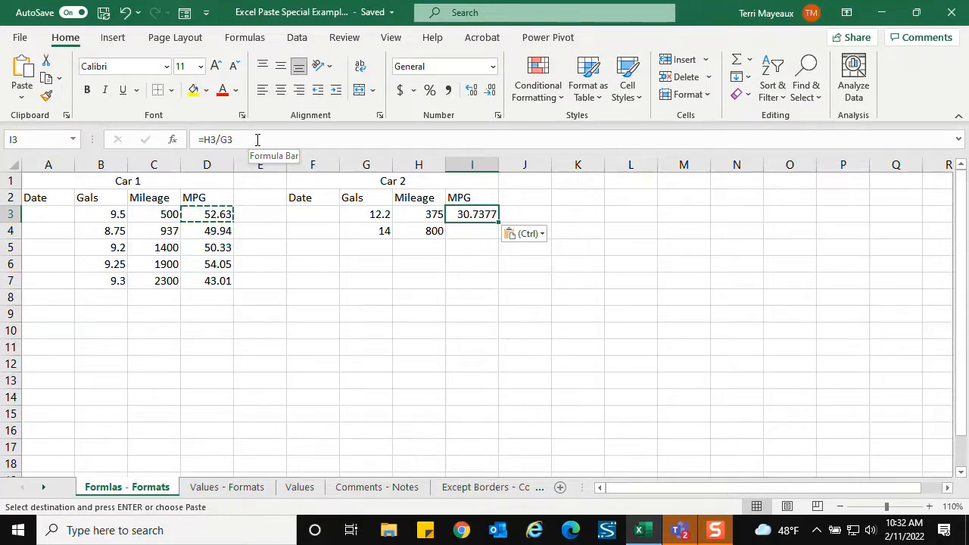
- Copy the Car 1 MPG cell D4 and paste only its formula into the Car 2 MPG cell I4
left_click(212, 231)
key("ctrl+c")
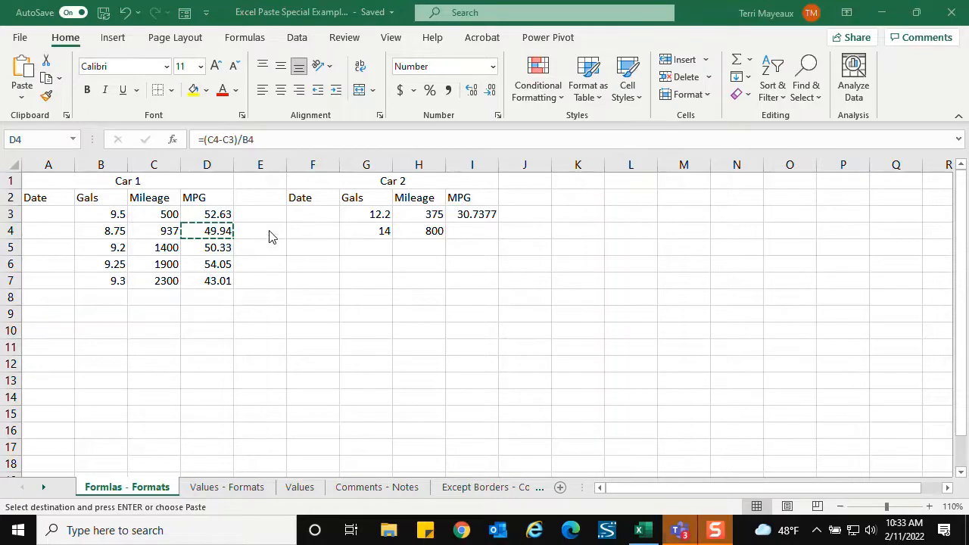
right_click(202, 236)
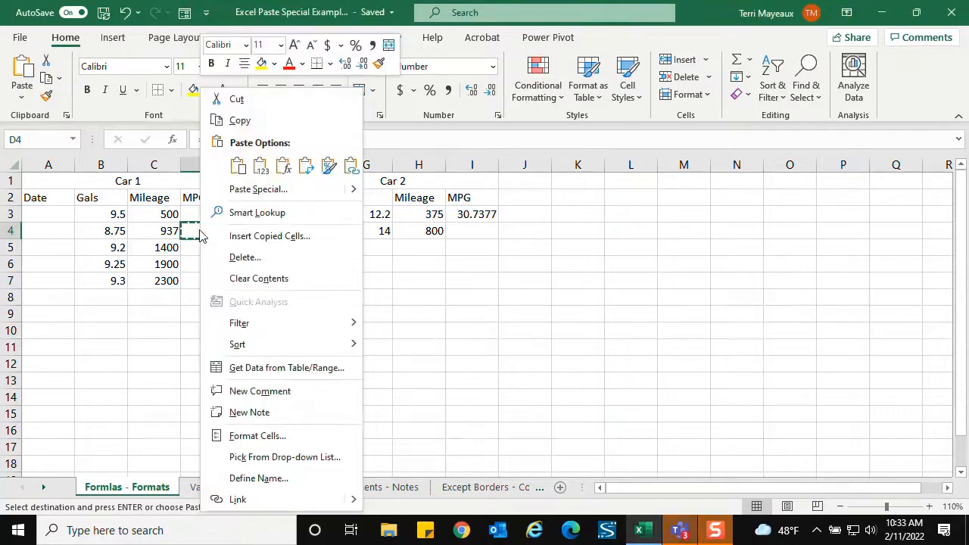
left_click(243, 121)
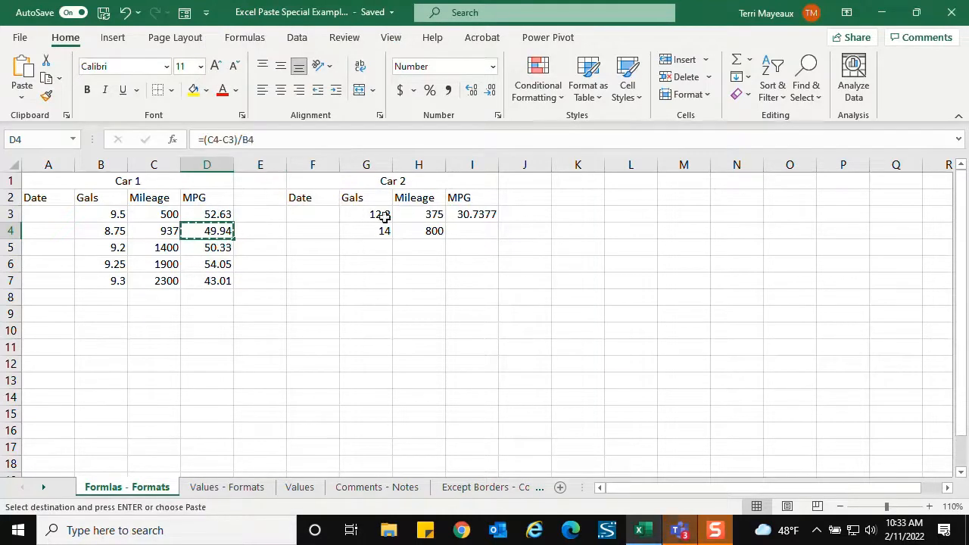
right_click(476, 231)
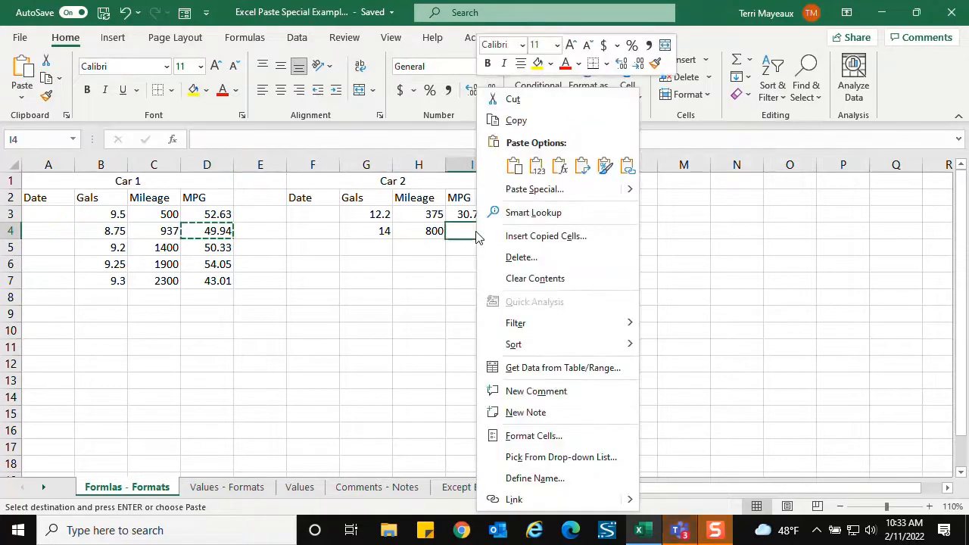
left_click(533, 193)
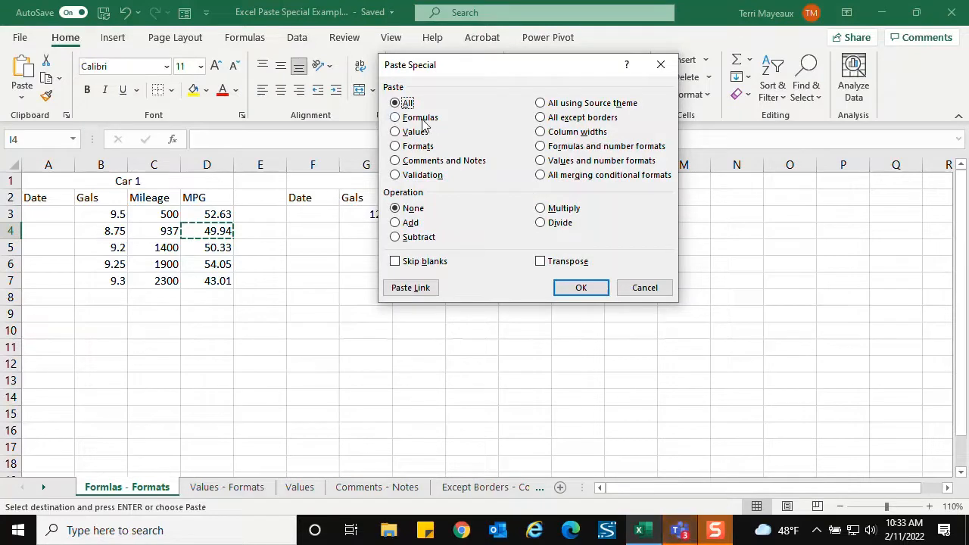
left_click(421, 119)
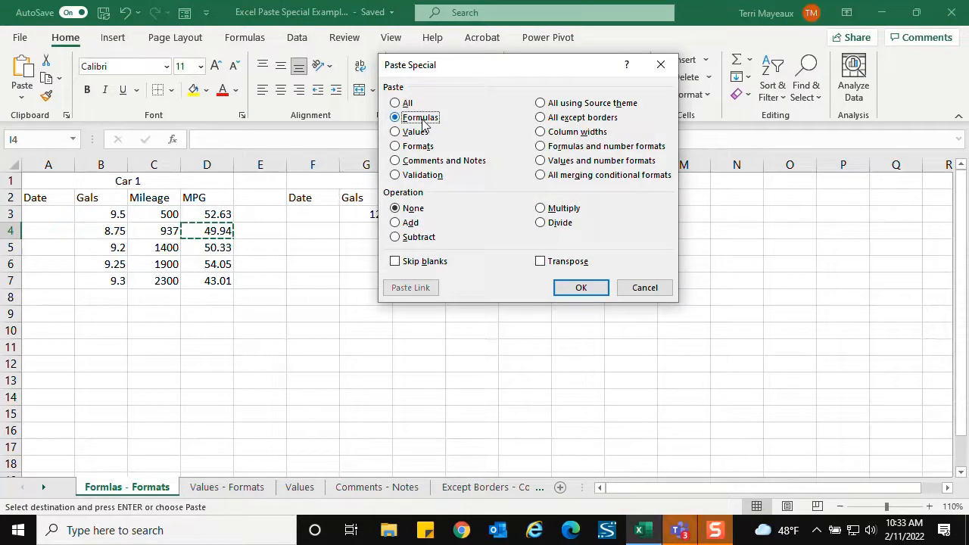
left_click(589, 290)
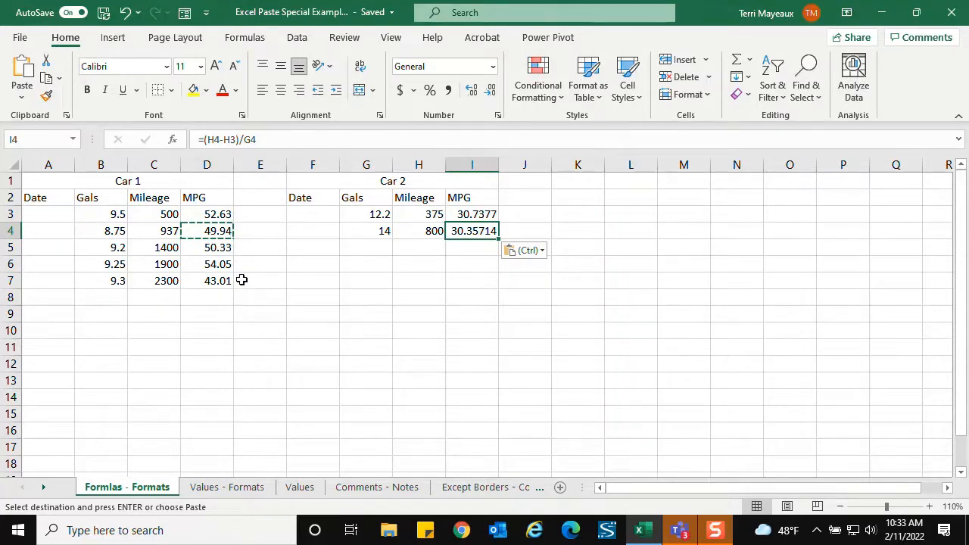
left_click(523, 234)
left_click(481, 244)
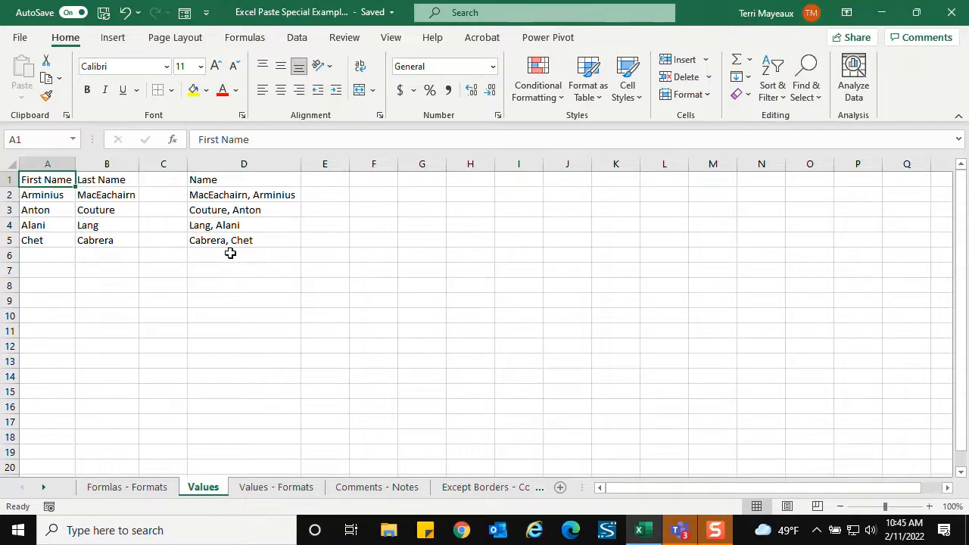
- Check the Name formula in D2 on the Values sheet, and try hiding columns A and B, undoing it
left_click(223, 195)
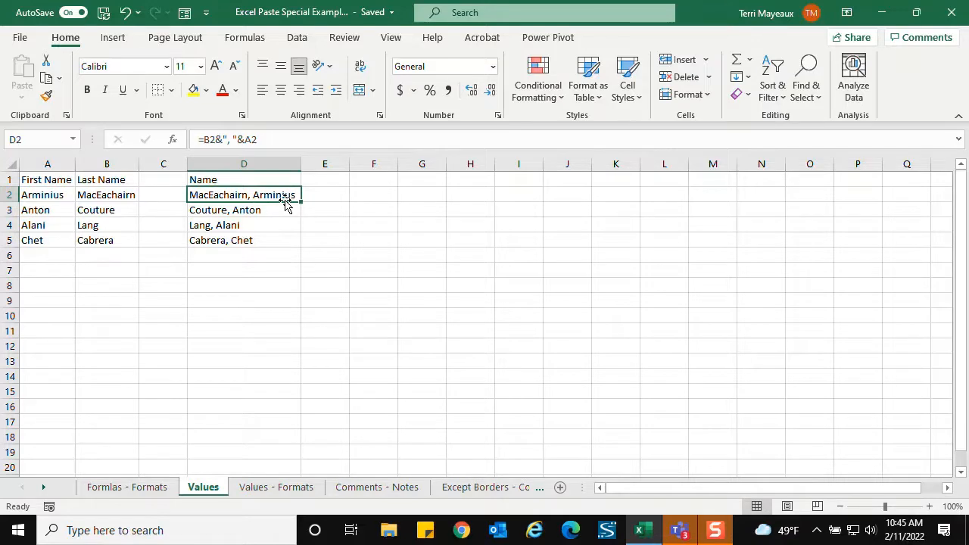
left_click(254, 257)
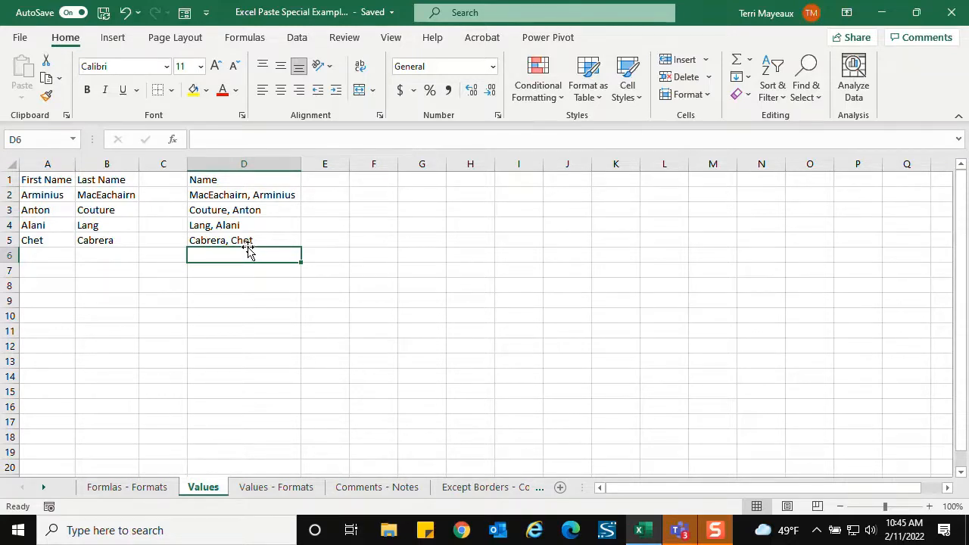
left_click_drag(57, 161, 87, 164)
right_click(91, 167)
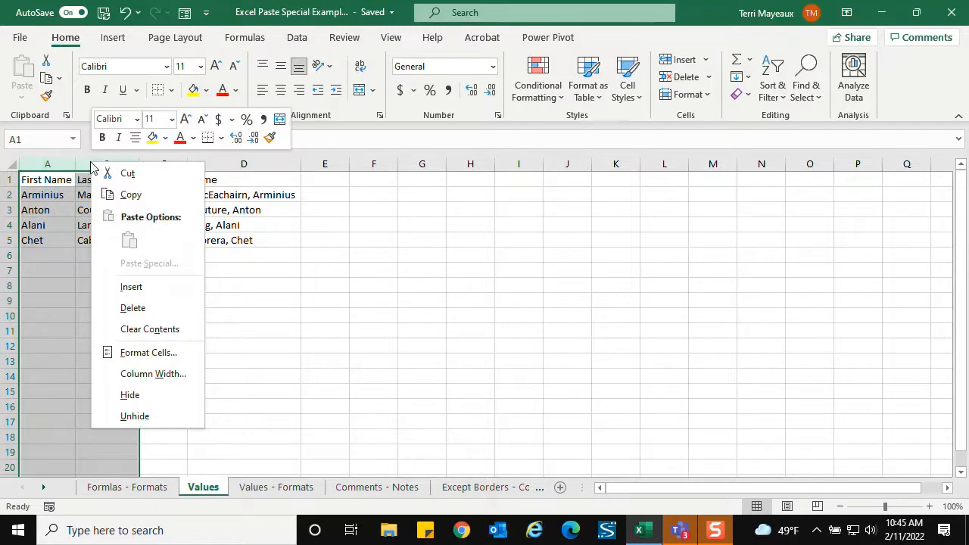
left_click(133, 397)
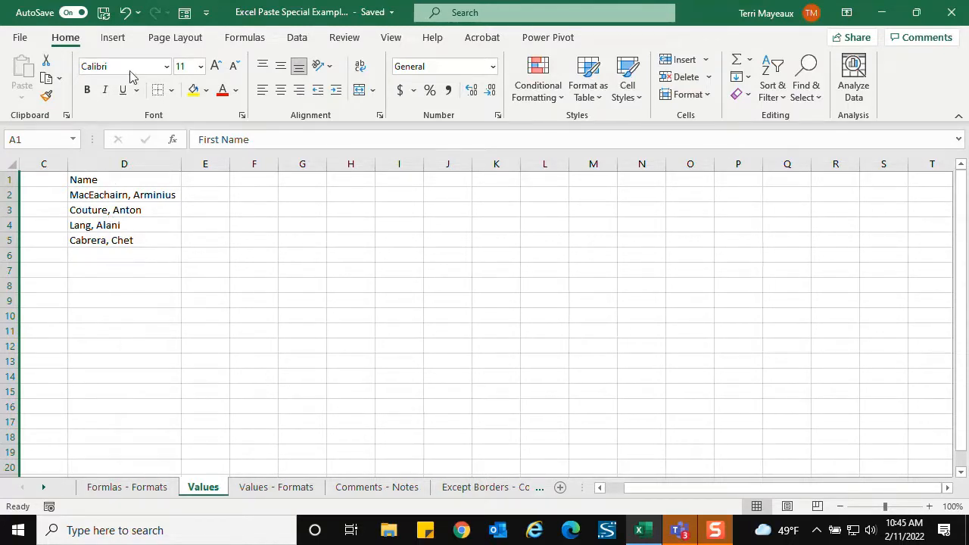
left_click(125, 12)
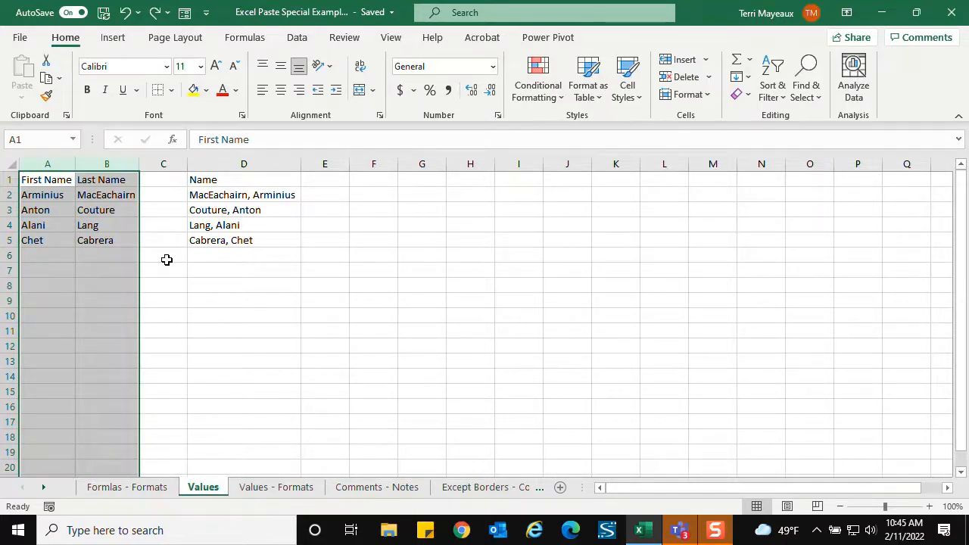
- Try deleting the First Name and Last Name columns A and B, and undo the deletion
left_click_drag(52, 166, 98, 166)
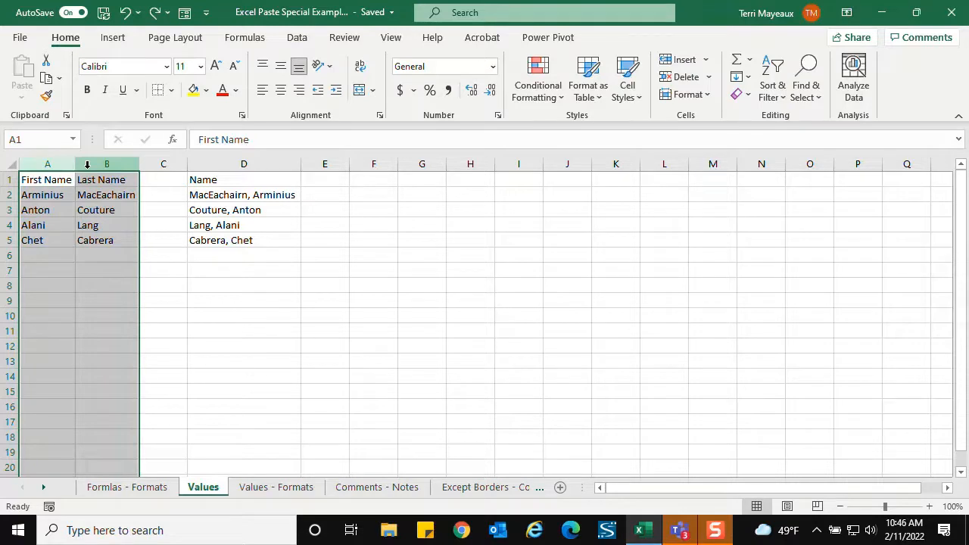
right_click(87, 165)
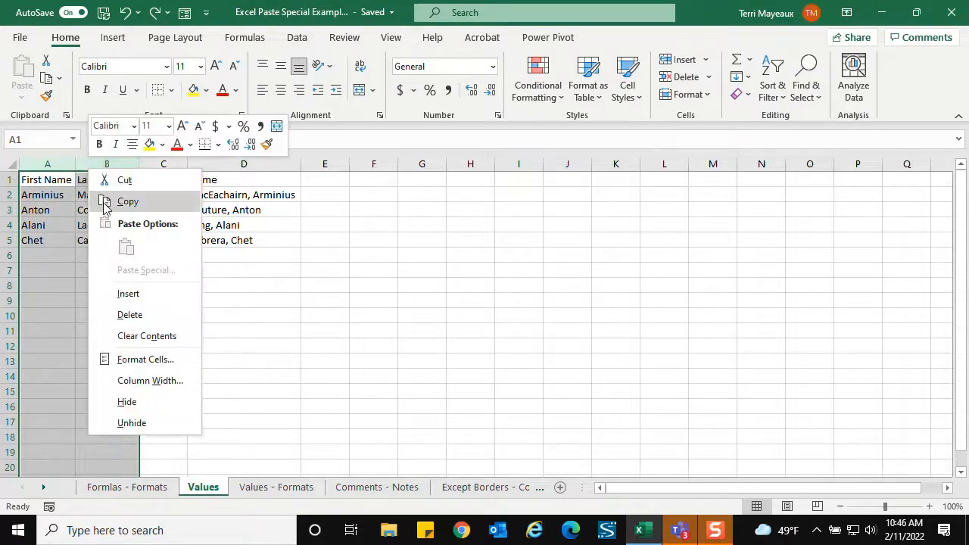
left_click(127, 315)
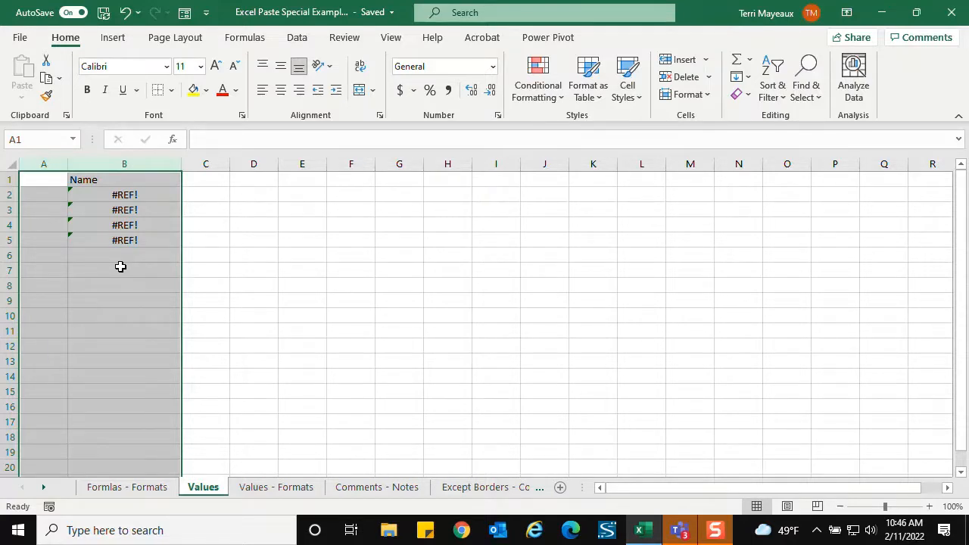
left_click(126, 12)
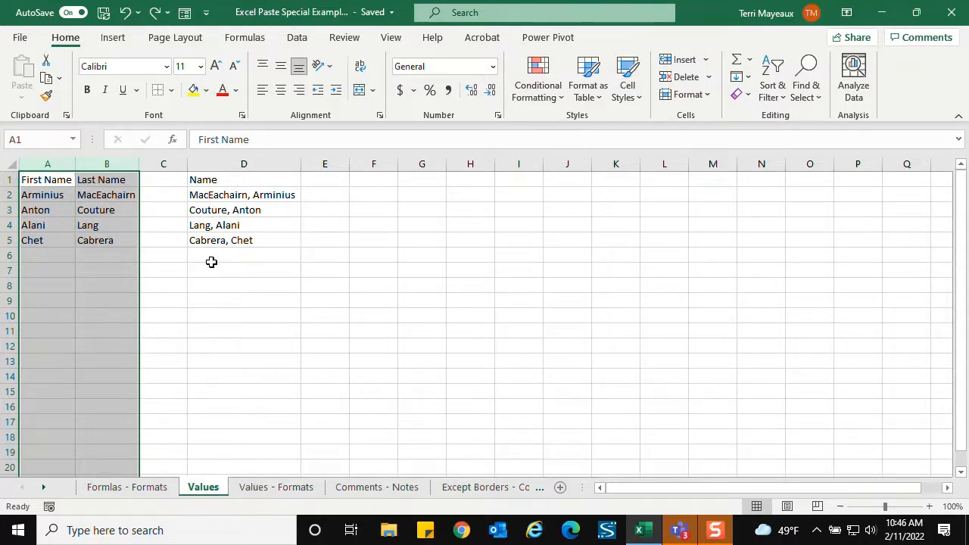
- Copy the combined names in D2:D5 and paste them back over the same cells as values only
left_click(219, 197)
left_click_drag(219, 196, 235, 240)
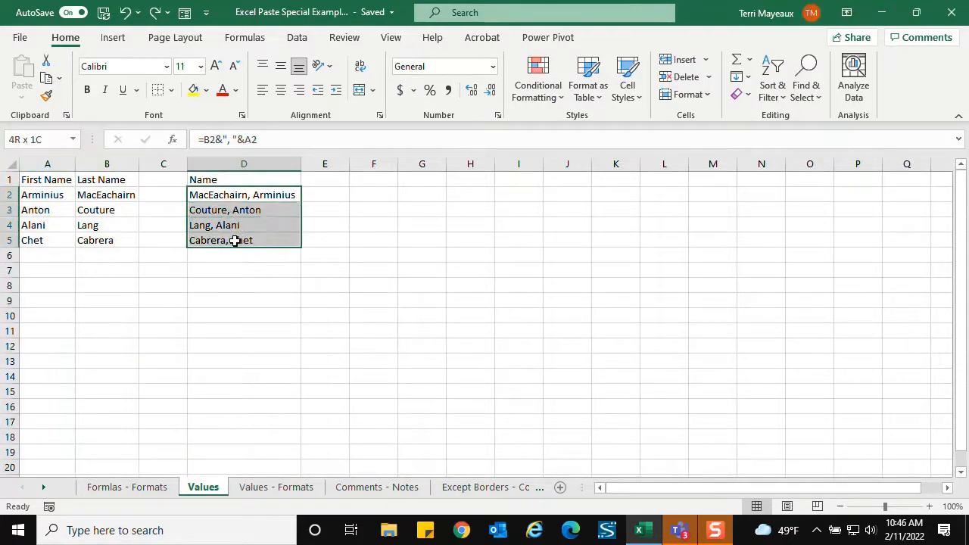
right_click(225, 219)
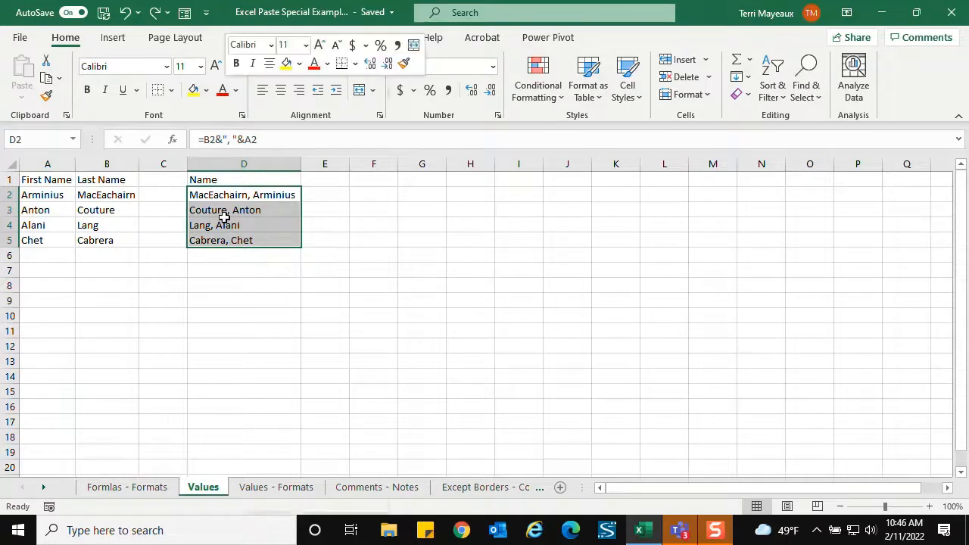
left_click(270, 122)
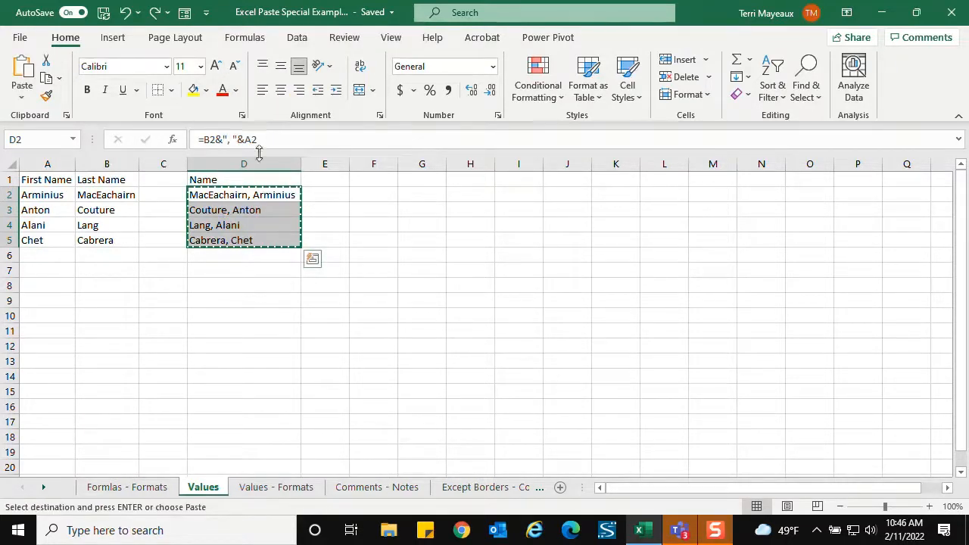
right_click(211, 195)
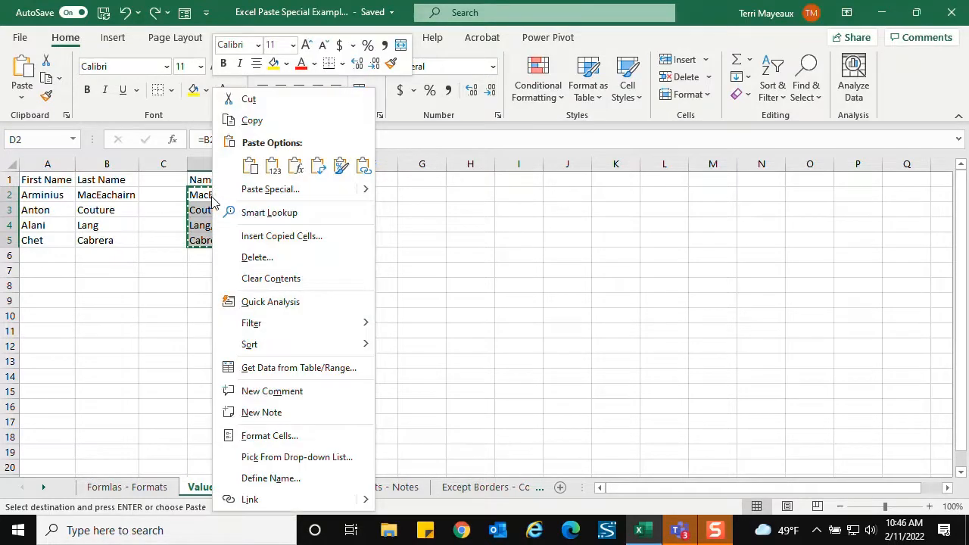
left_click(265, 190)
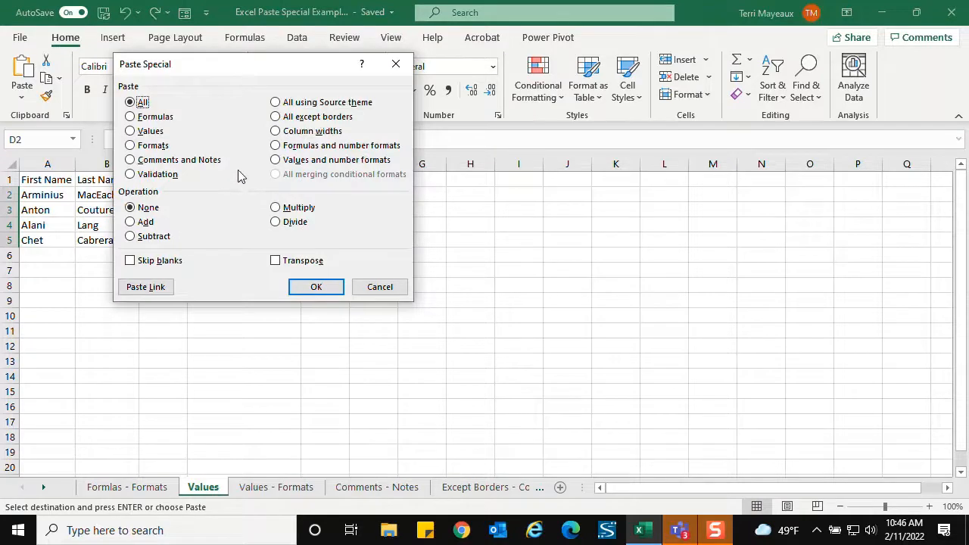
left_click(132, 135)
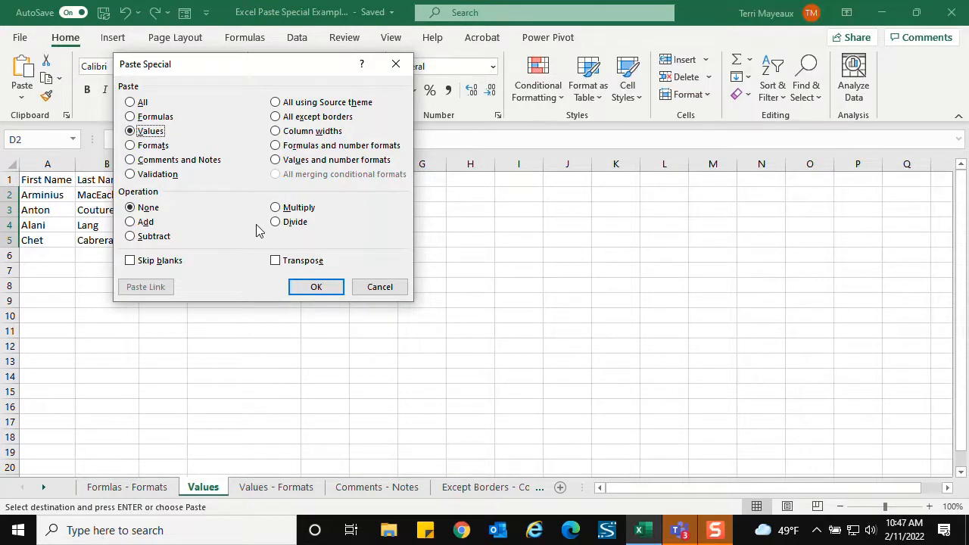
left_click(322, 288)
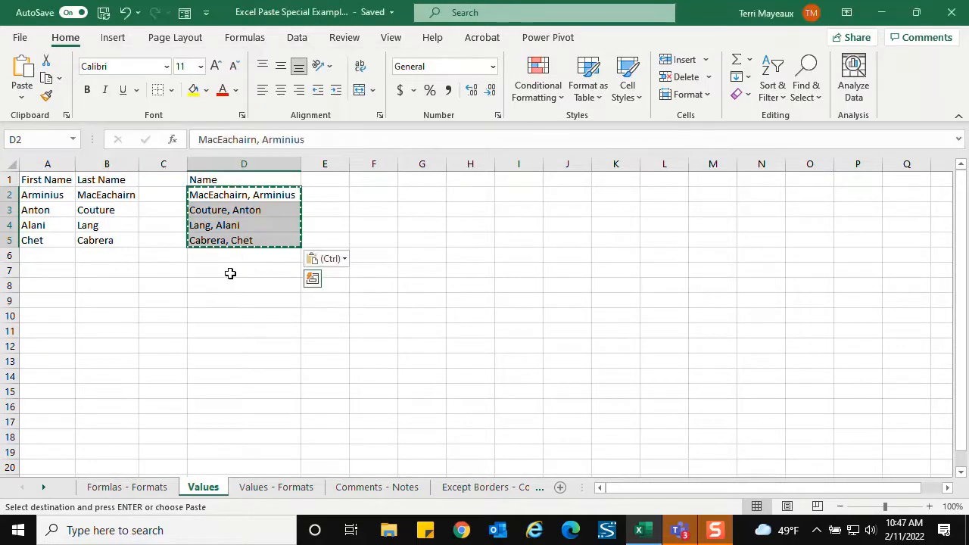
left_click(220, 192)
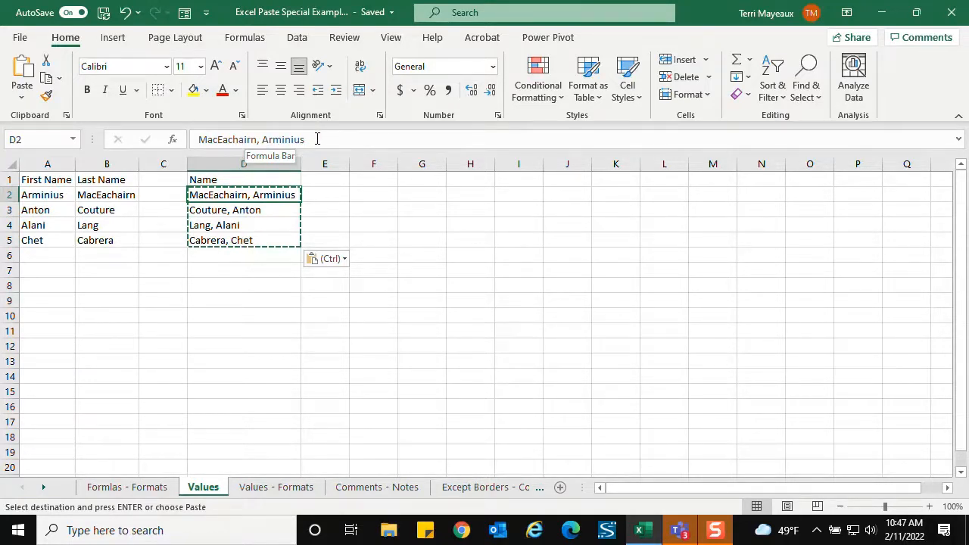
- Delete columns A through C, containing the First Name and Last Name data and the blank column
left_click(62, 163)
left_click_drag(74, 163, 152, 158)
right_click(131, 162)
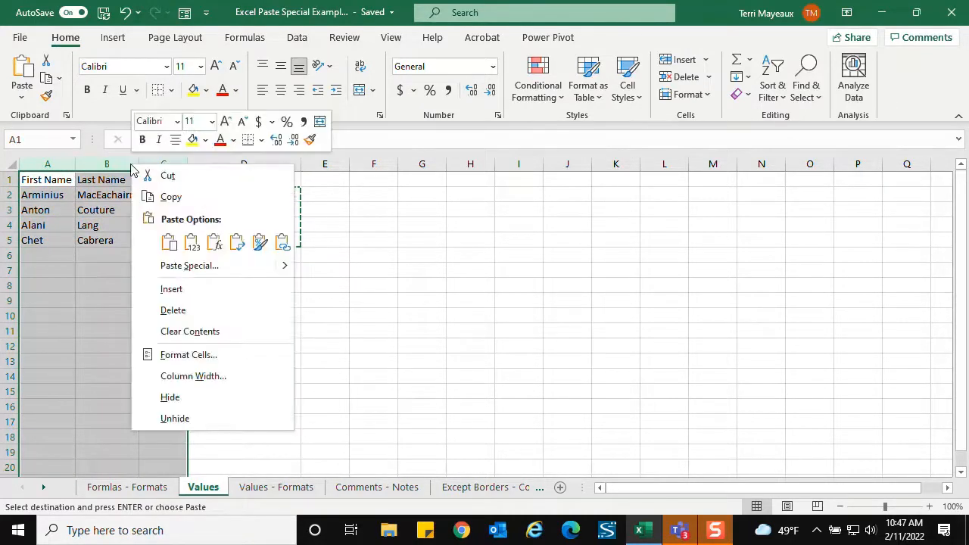
left_click(174, 312)
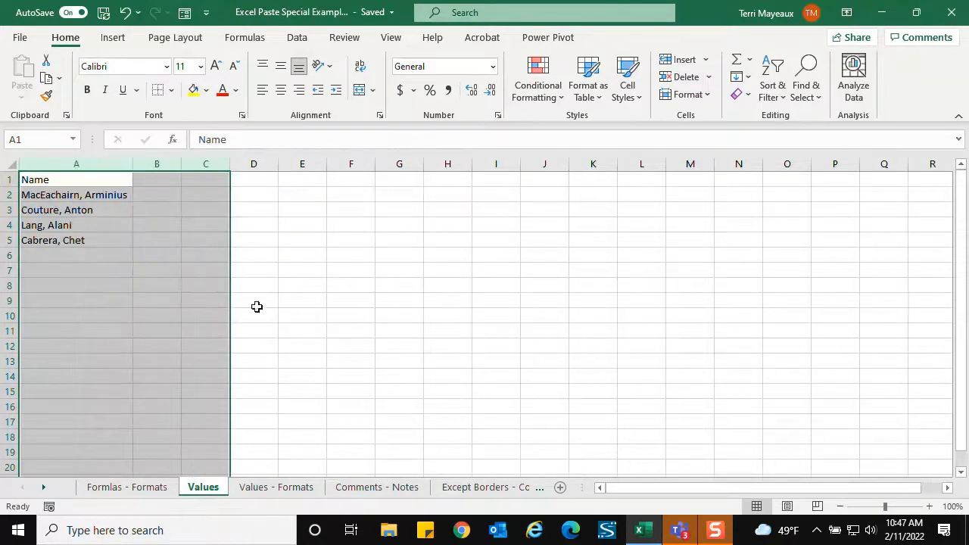
left_click(71, 253)
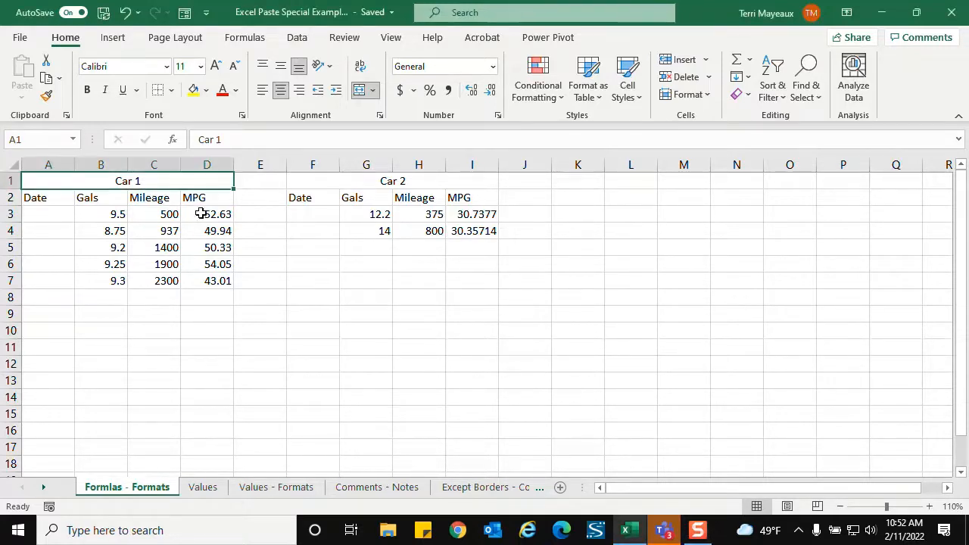
- On the Formlas - Formats sheet, copy Car 1 MPG cell D3 and paste only its format onto Car 2 MPG cells I3:I4
left_click(200, 214)
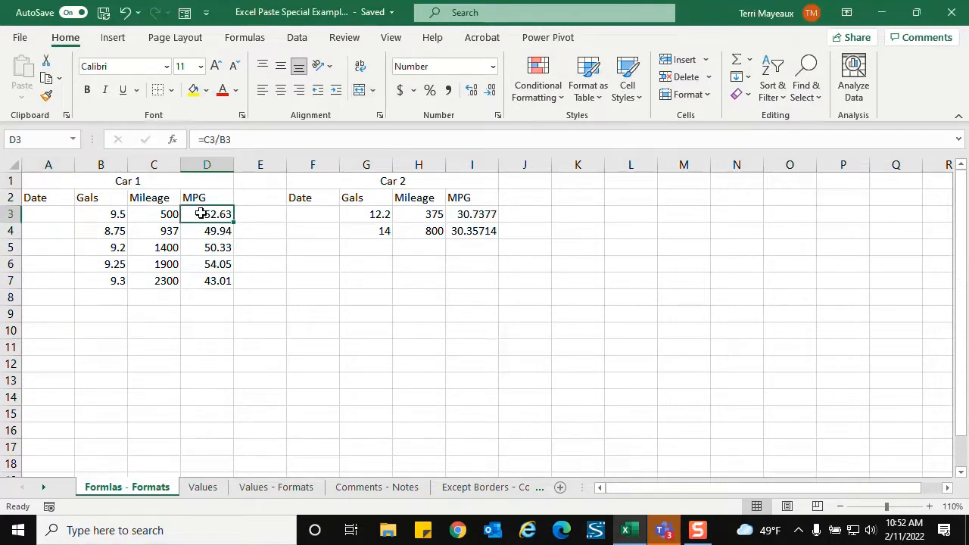
right_click(201, 215)
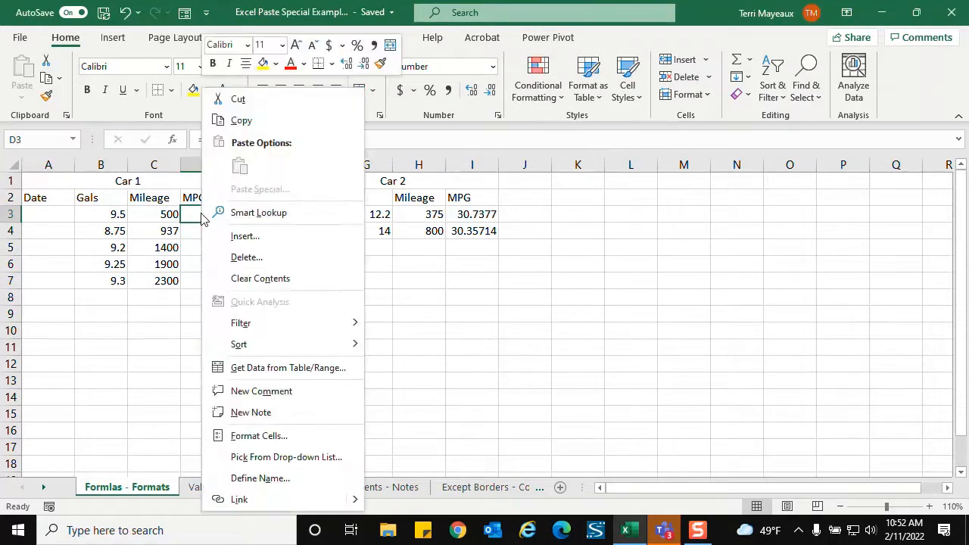
left_click(243, 122)
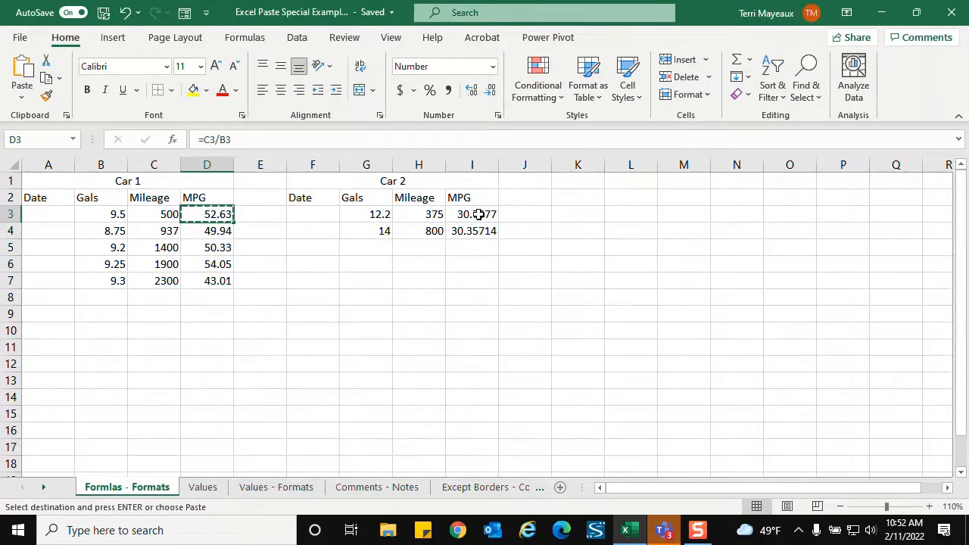
left_click_drag(479, 214, 476, 227)
key("ctrl+v")
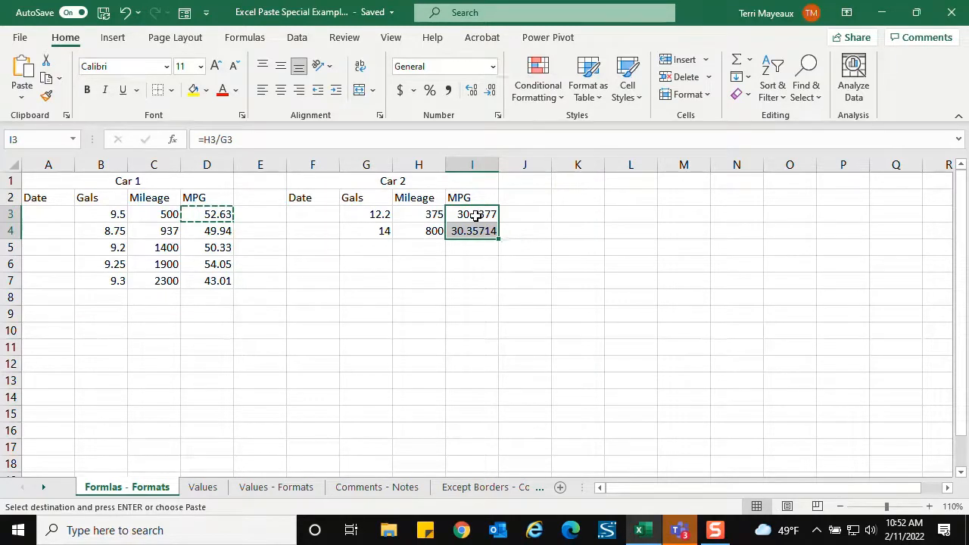
right_click(477, 218)
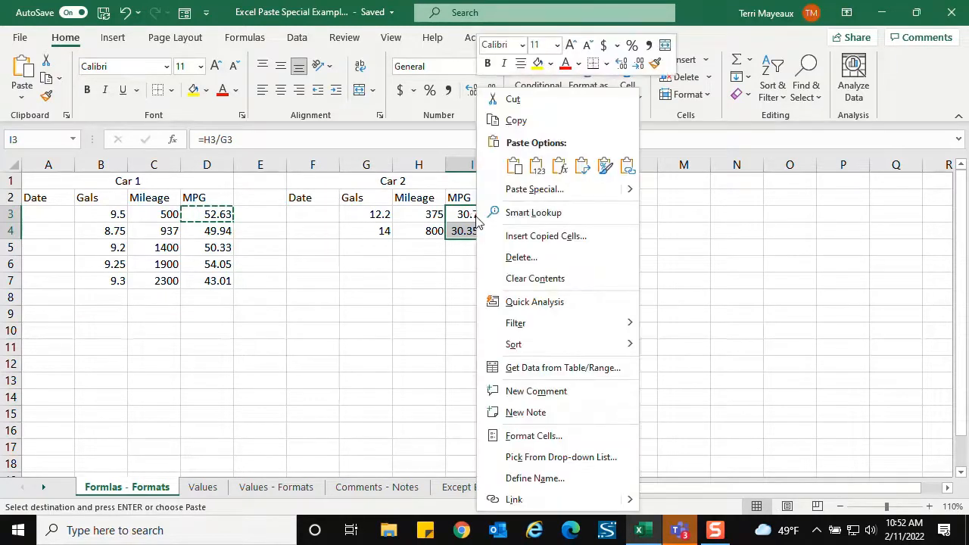
left_click(534, 191)
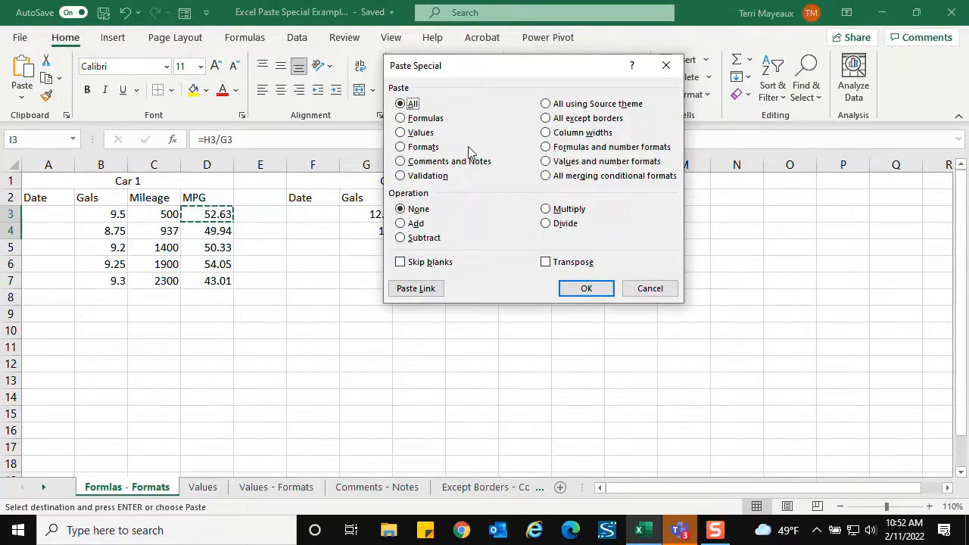
left_click(420, 151)
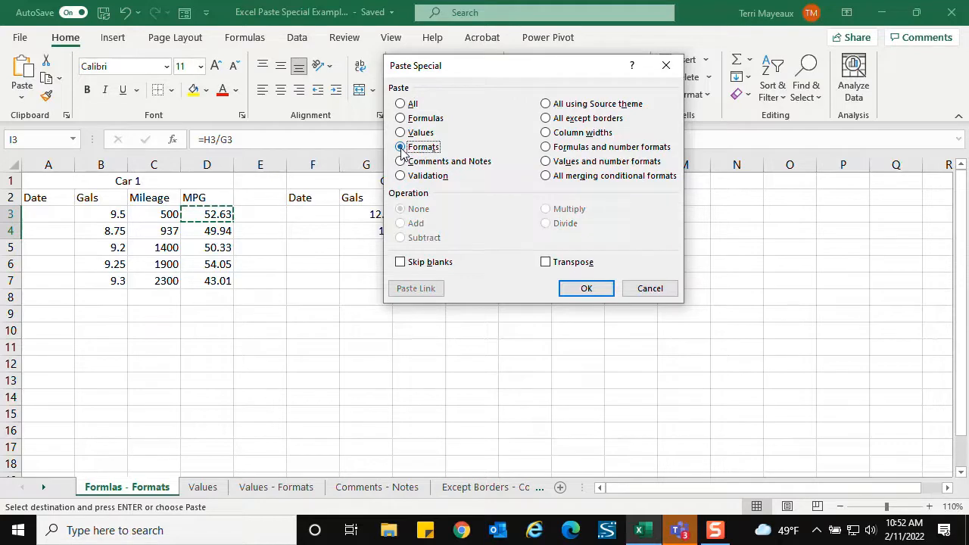
left_click(585, 288)
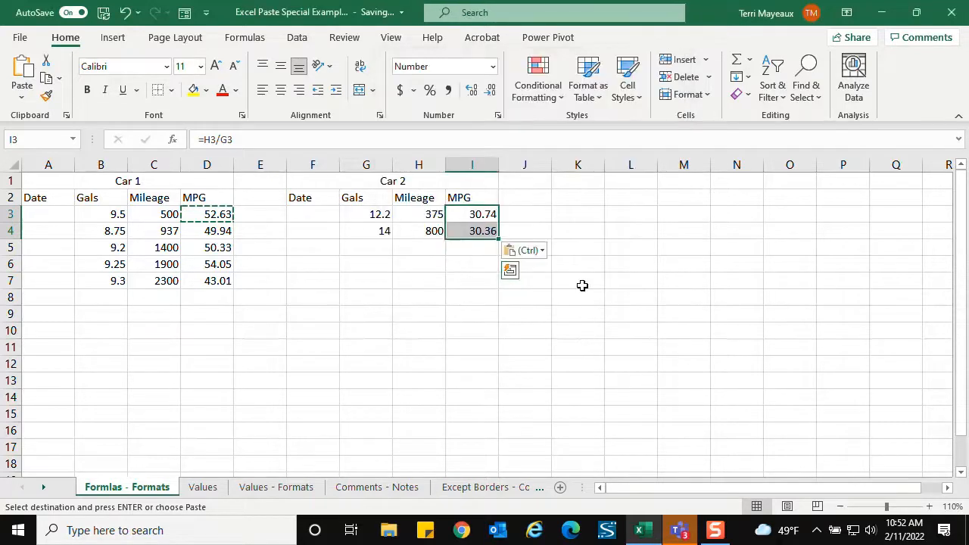
left_click(528, 213)
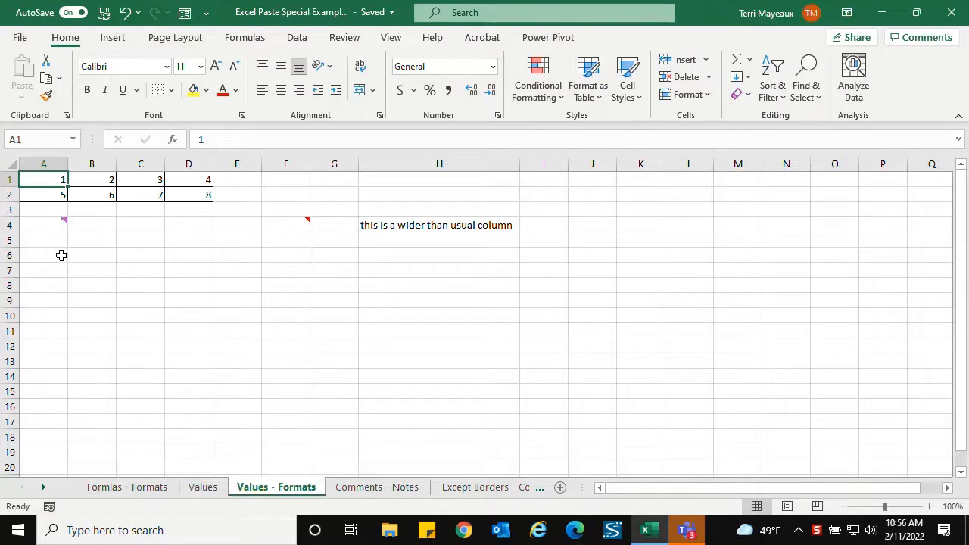
- Examine the comment in A4 and the note in F4 on the Values - Formats sheet
mouse_move(48, 227)
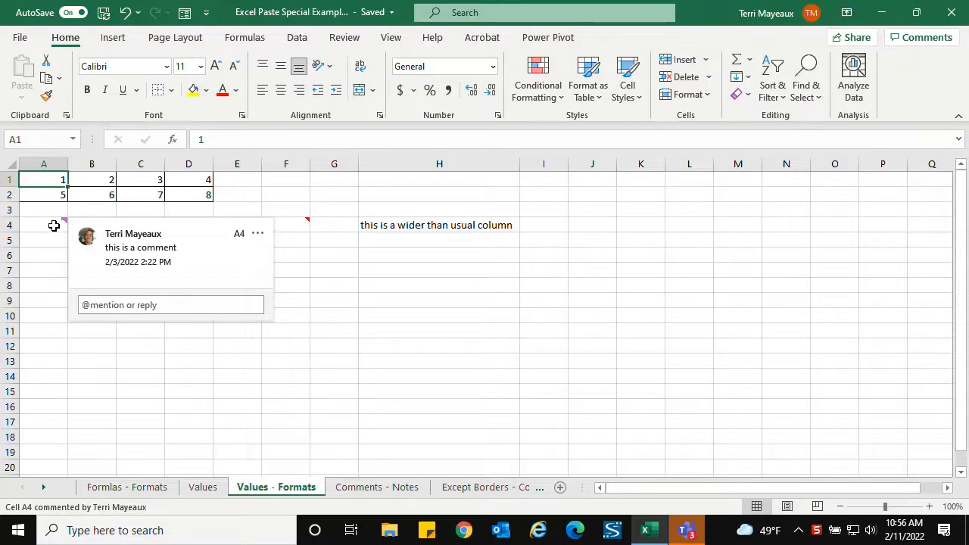
left_click(52, 225)
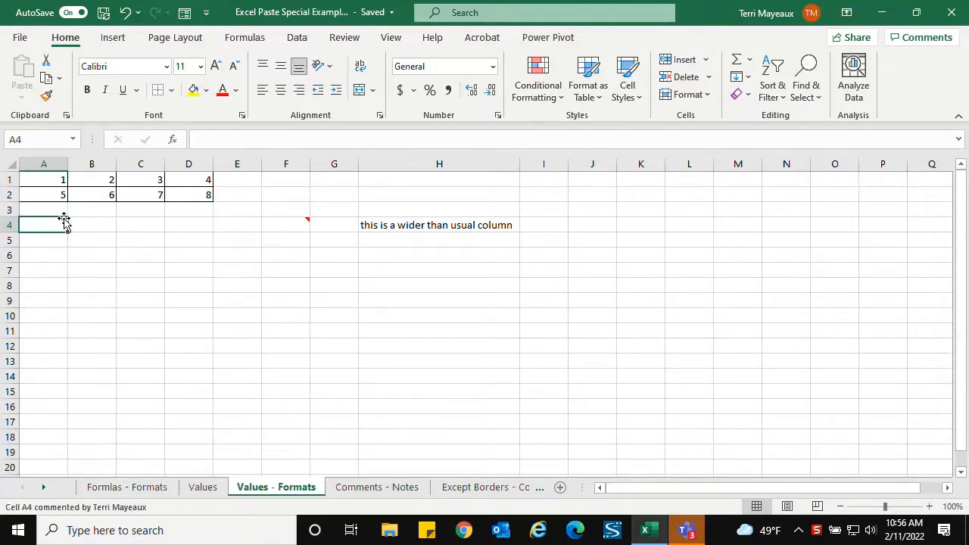
mouse_move(49, 225)
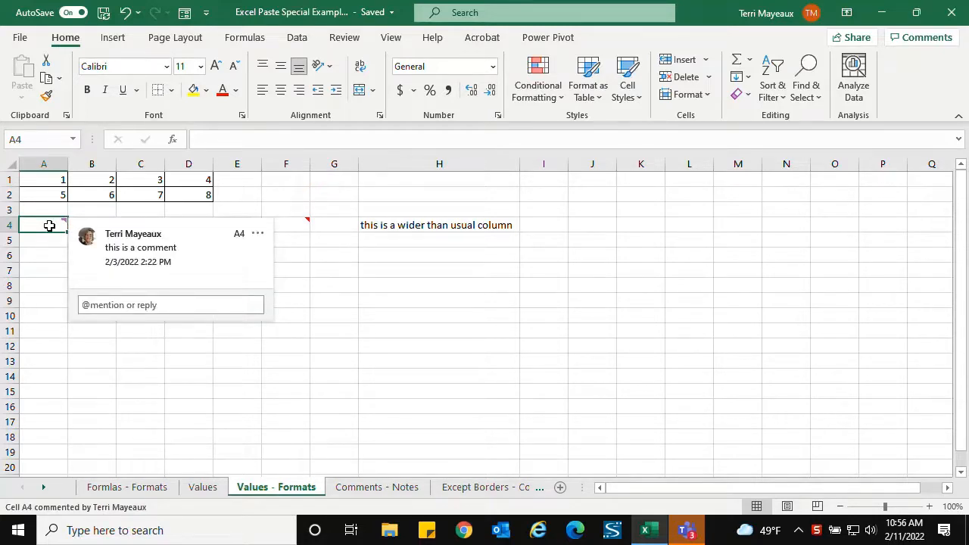
left_click(39, 267)
mouse_move(49, 226)
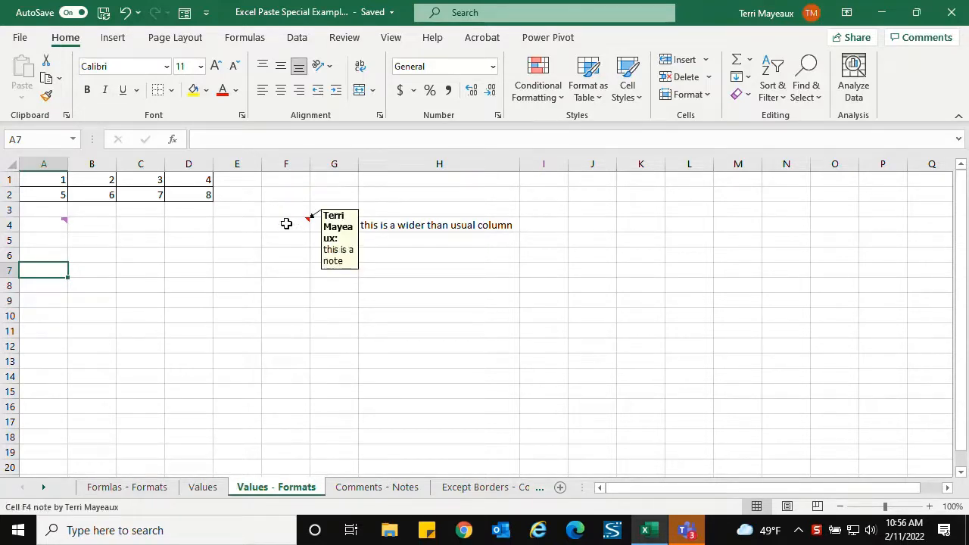
left_click(286, 224)
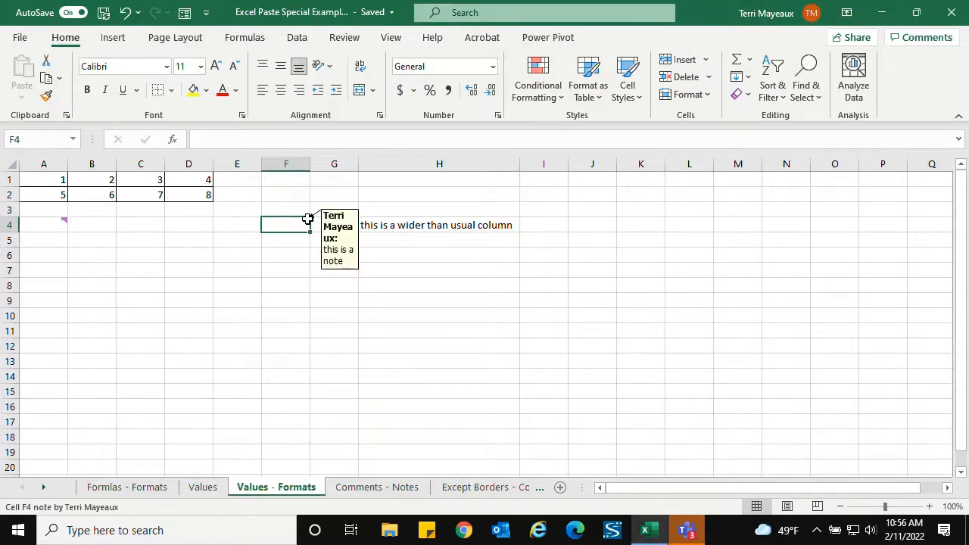
double_click(308, 219)
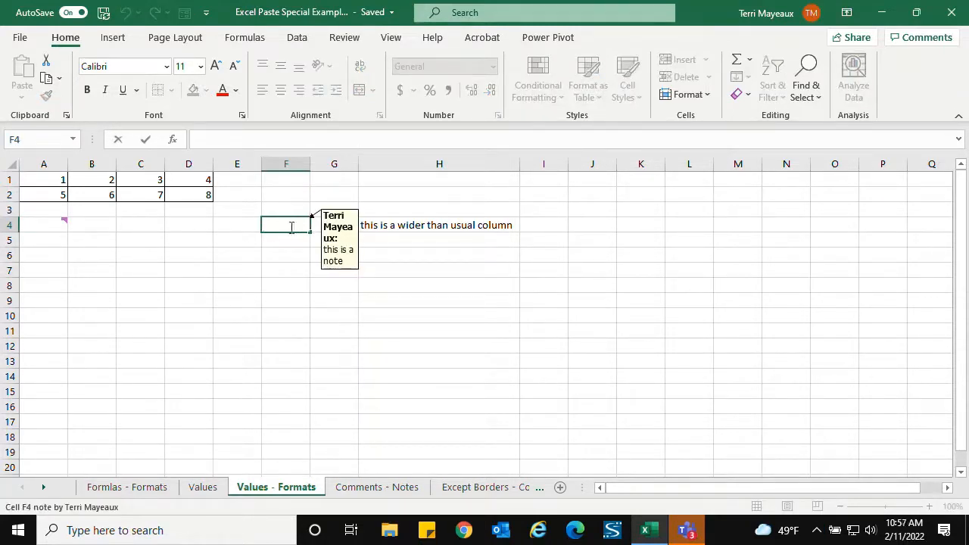
key("Escape")
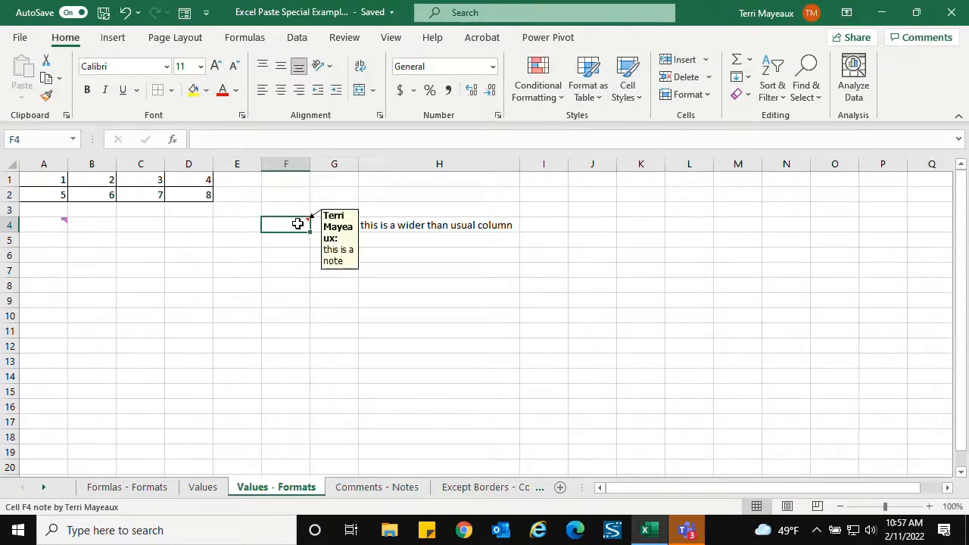
left_click(54, 226)
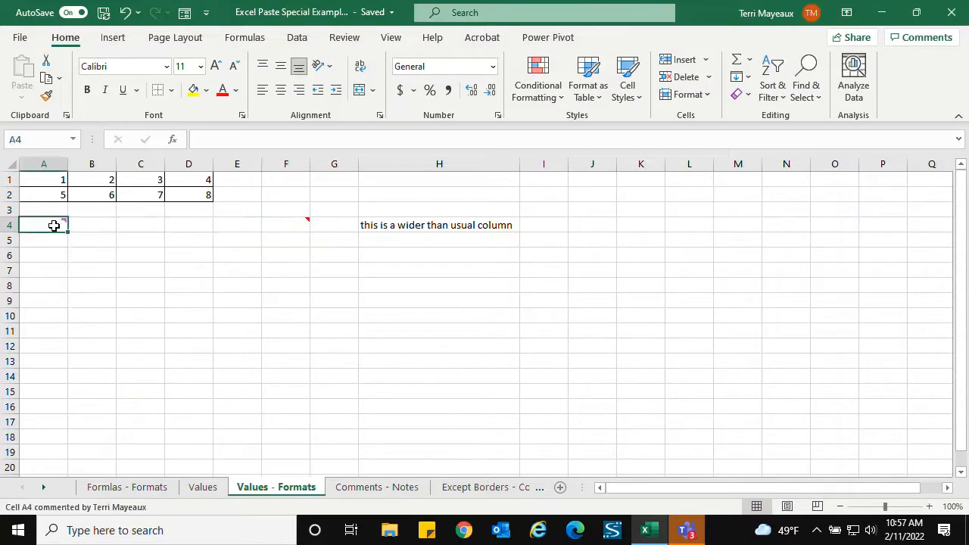
left_click(296, 224)
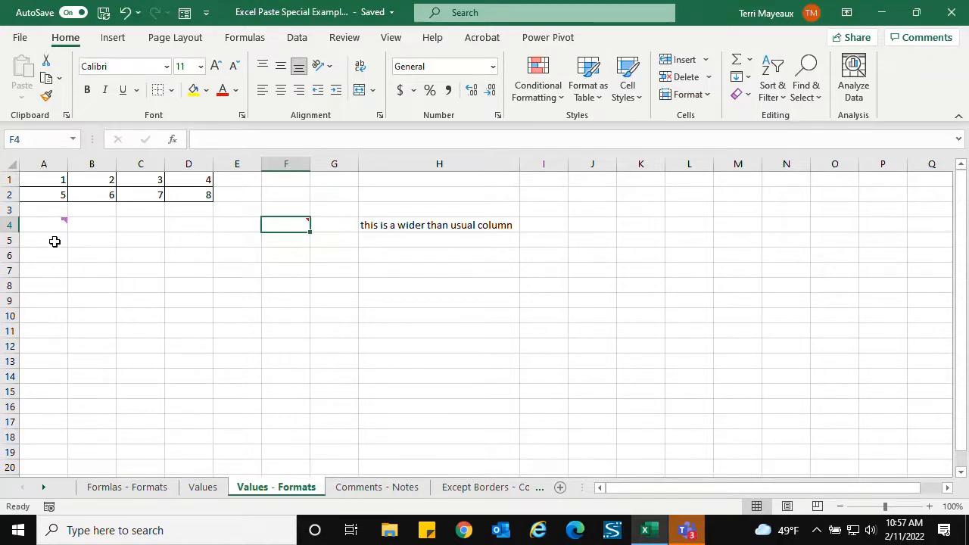
- Copy cell A4 from Values - Formats and paste only its comment into A1 on the Comments - Notes sheet
mouse_move(45, 223)
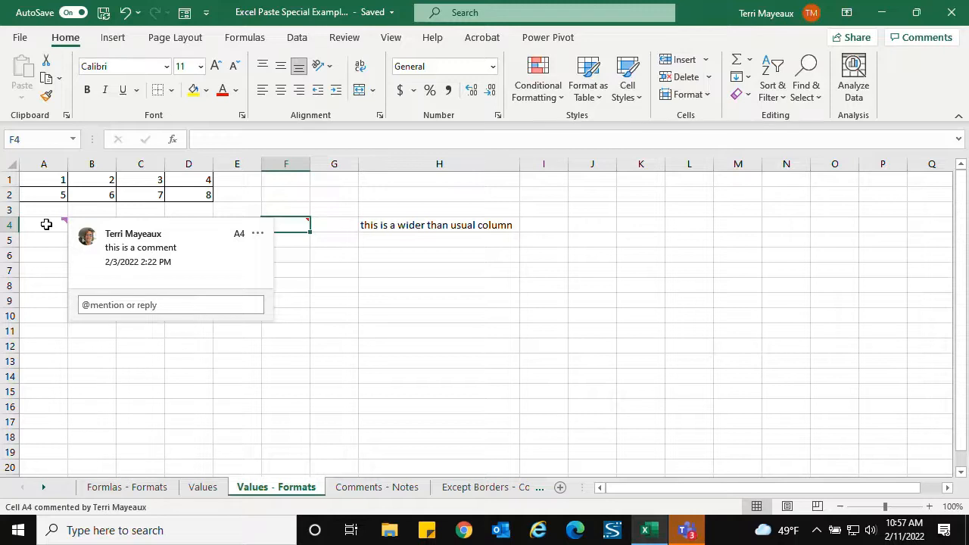
right_click(45, 225)
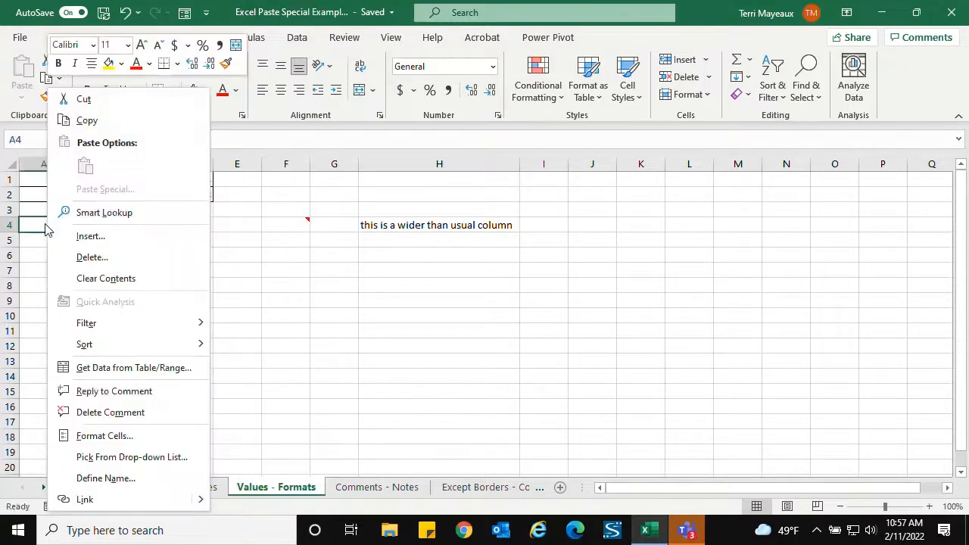
left_click(83, 120)
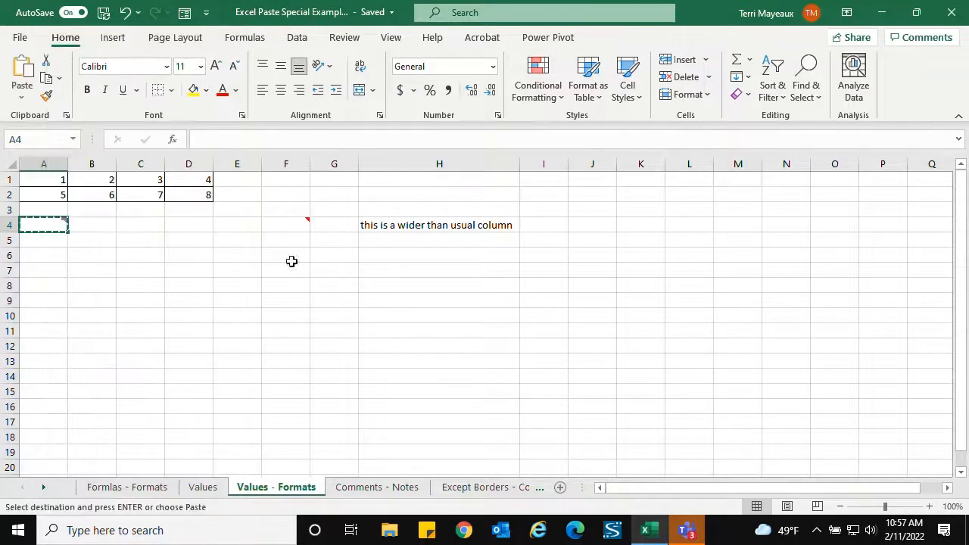
left_click(380, 489)
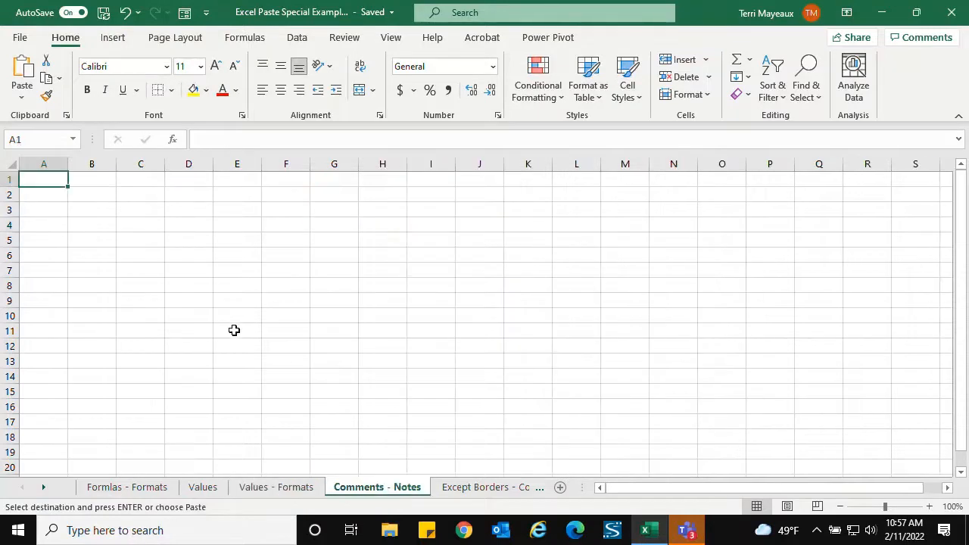
right_click(47, 178)
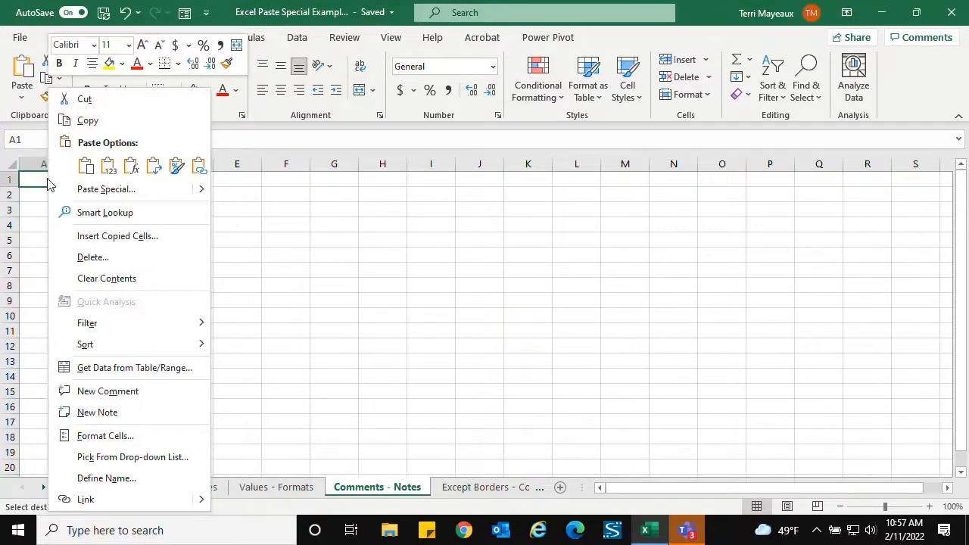
left_click(134, 188)
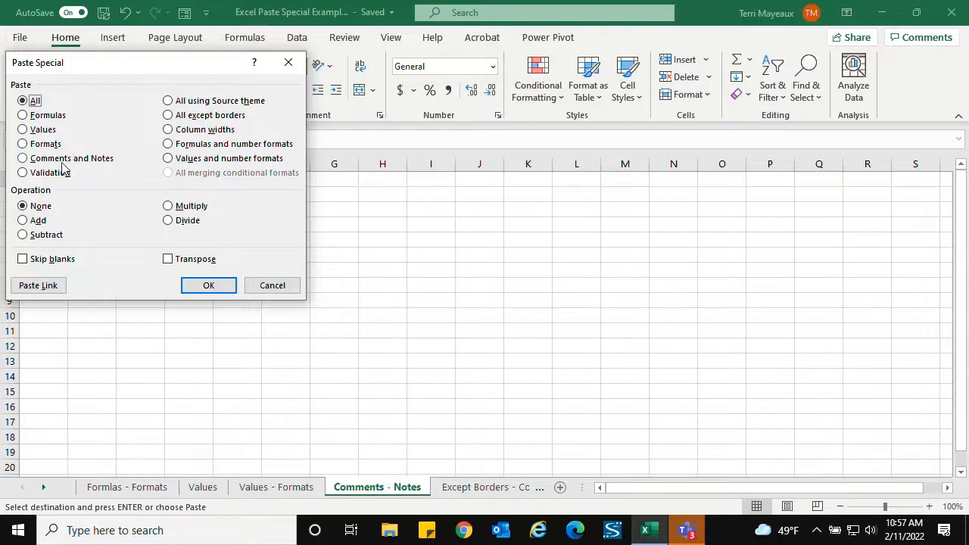
left_click(24, 159)
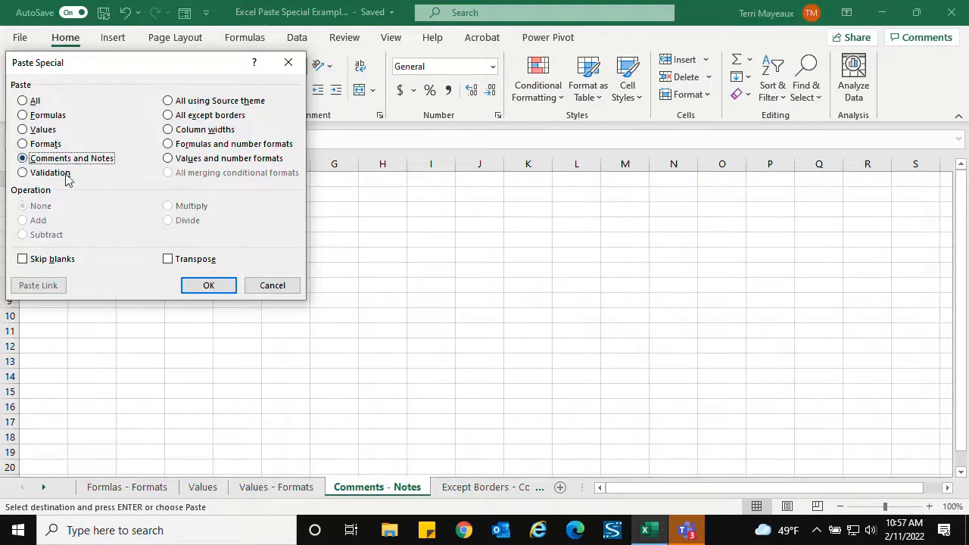
left_click(209, 285)
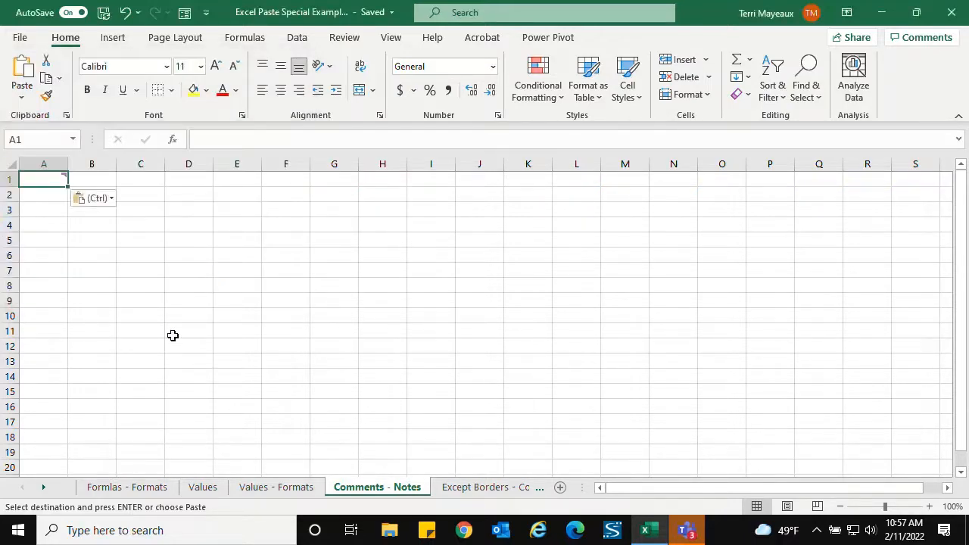
mouse_move(58, 183)
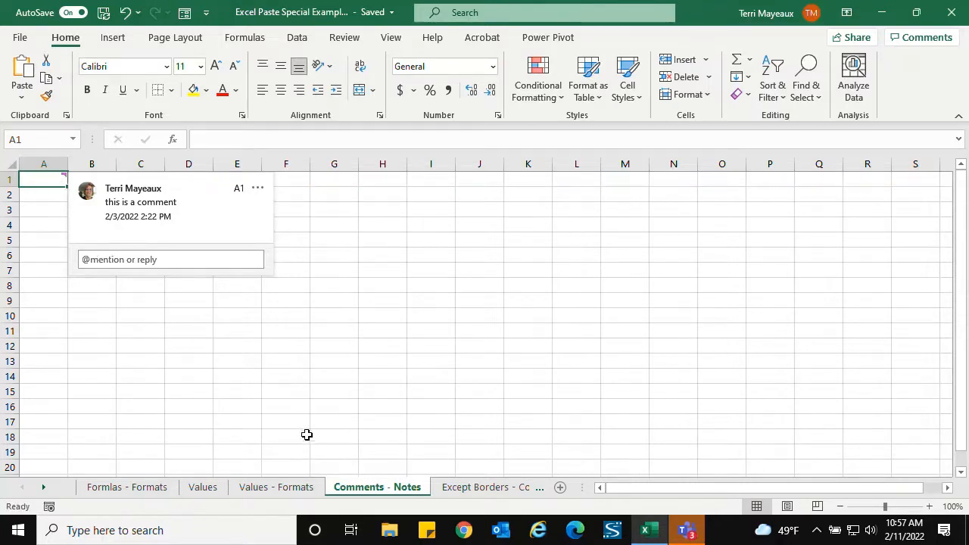
- Copy cell F4 from Values - Formats and paste only its note into C3 on the Comments - Notes sheet
left_click(272, 491)
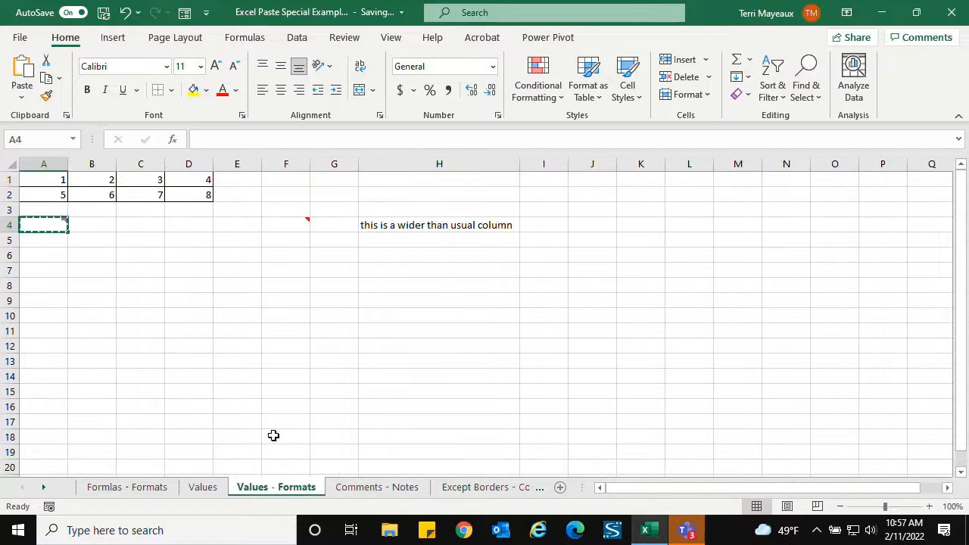
left_click(275, 222)
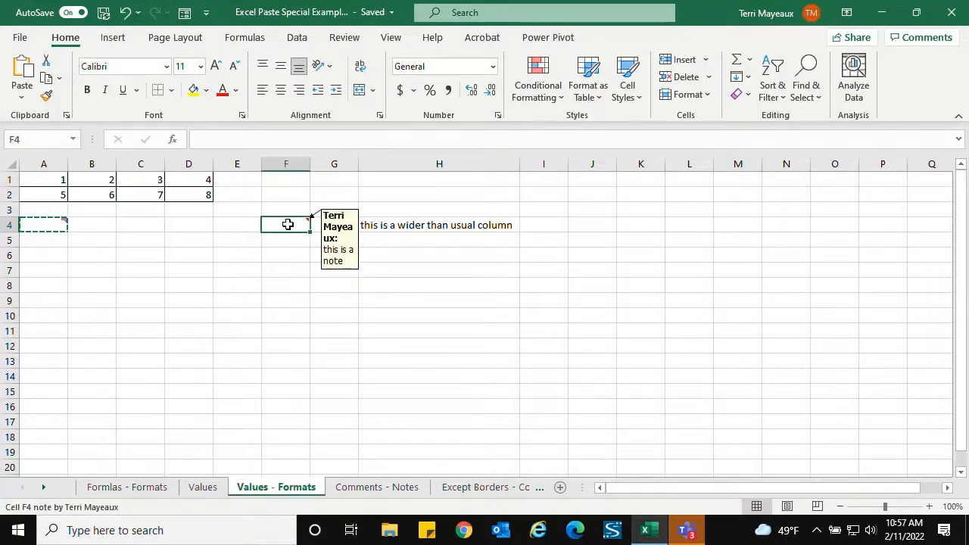
right_click(288, 226)
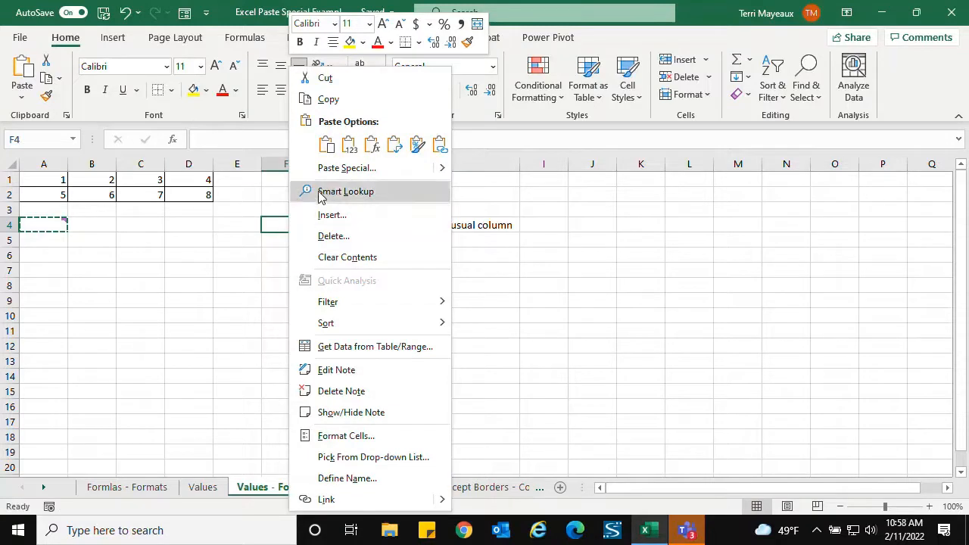
left_click(324, 99)
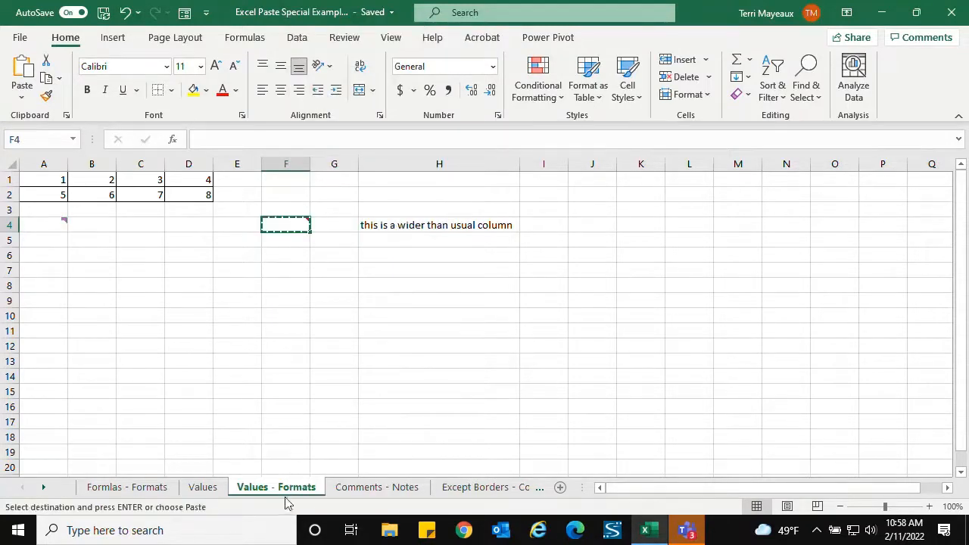
left_click(372, 489)
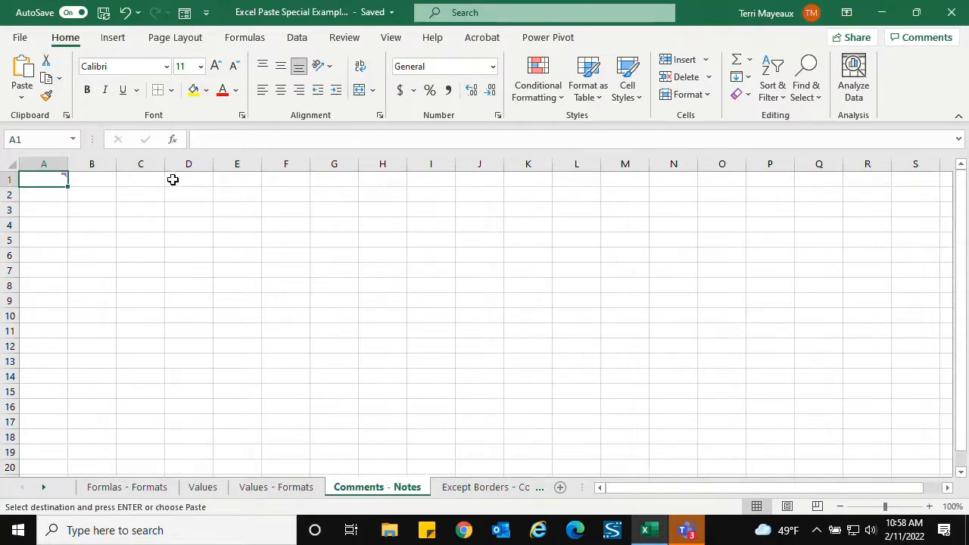
right_click(135, 210)
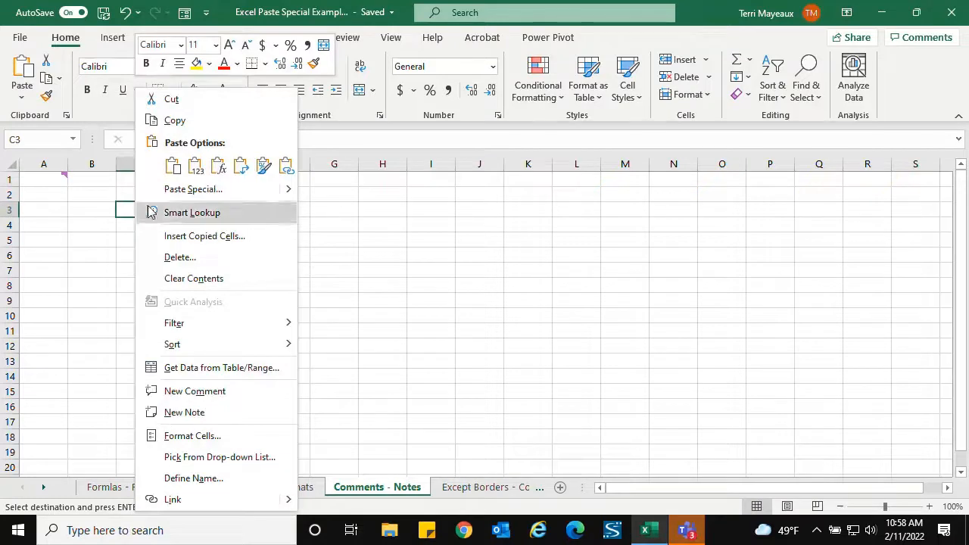
left_click(165, 192)
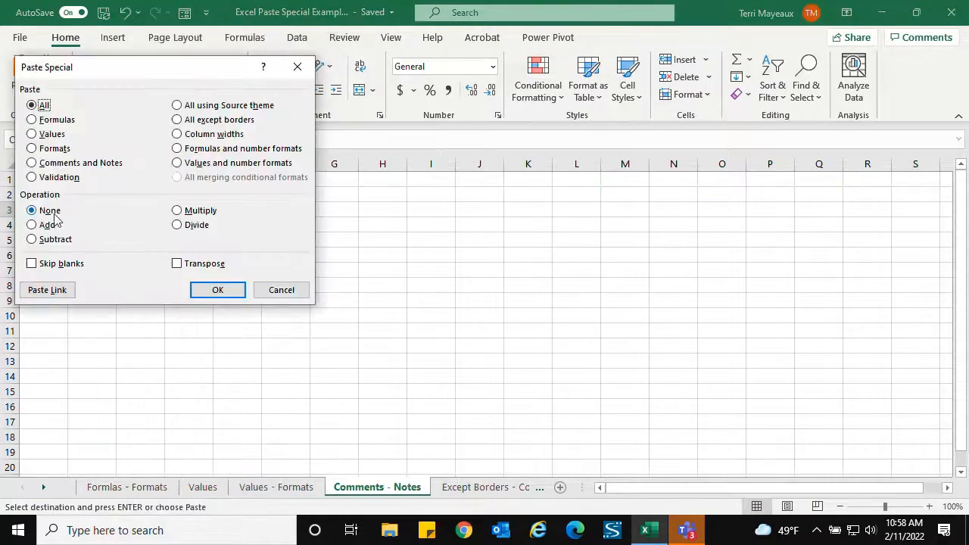
left_click(56, 164)
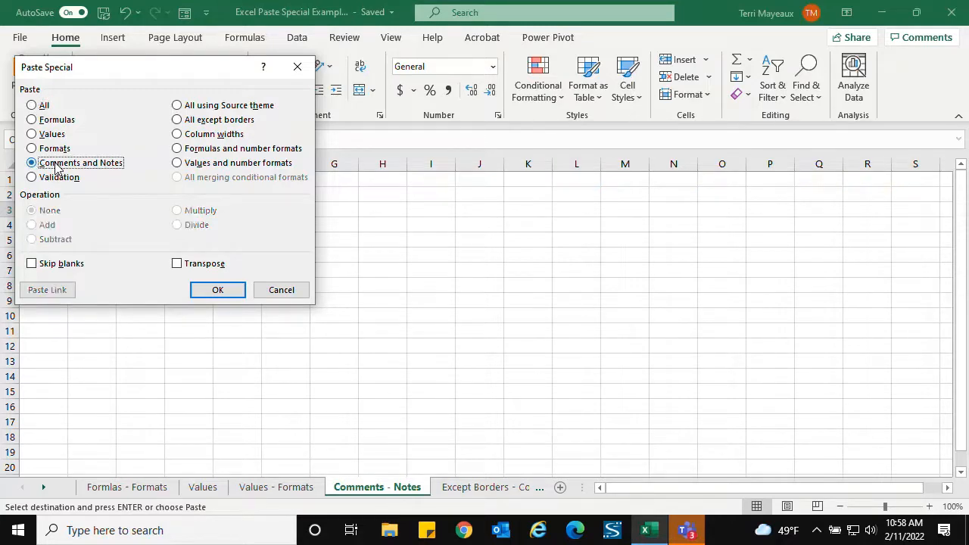
left_click(217, 289)
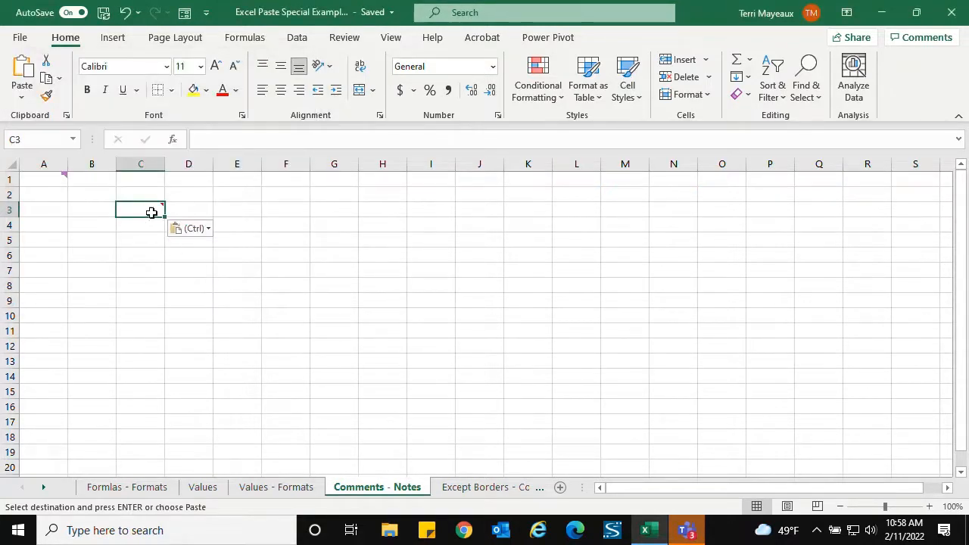
mouse_move(162, 206)
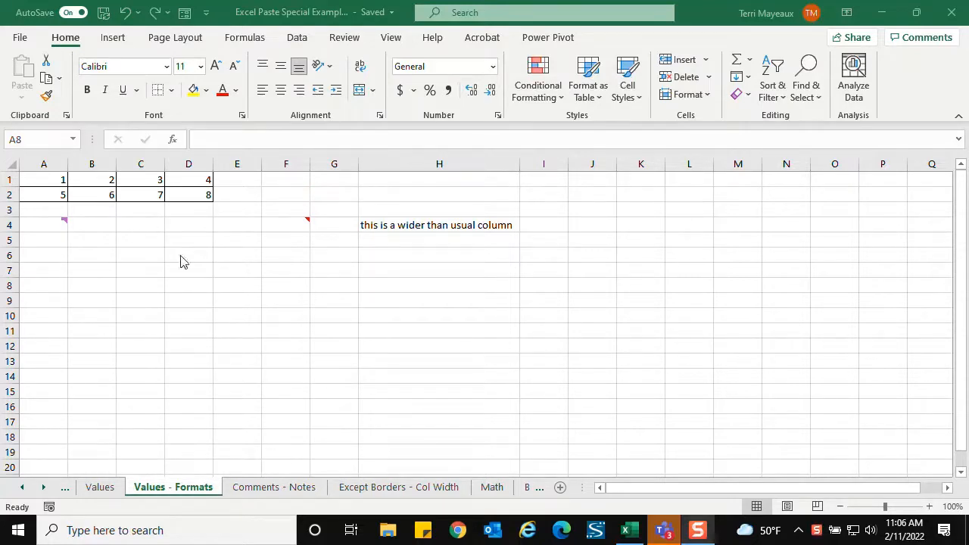
- Copy A1:D2 from Values - Formats and paste everything except borders at A1 on the Except Borders - Col Width sheet
left_click(43, 176)
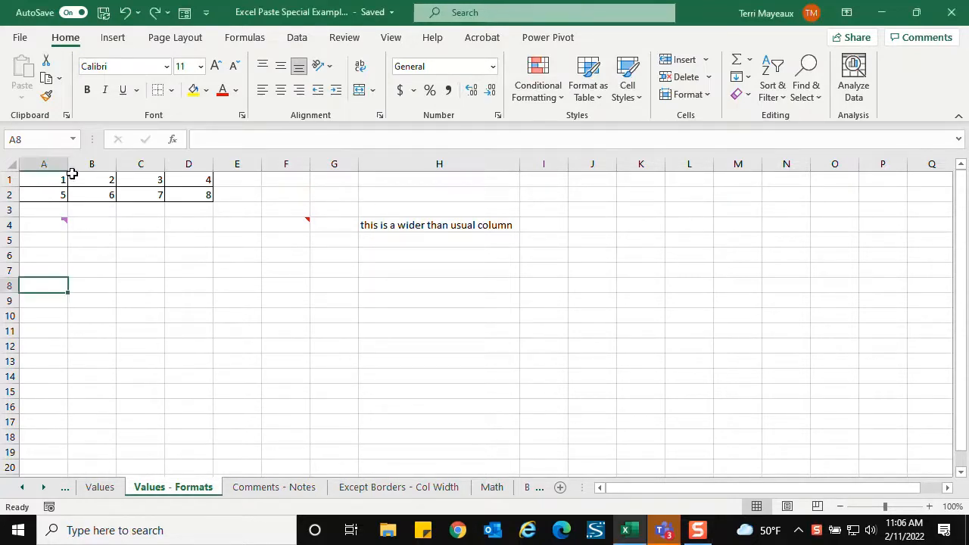
left_click_drag(35, 180, 193, 196)
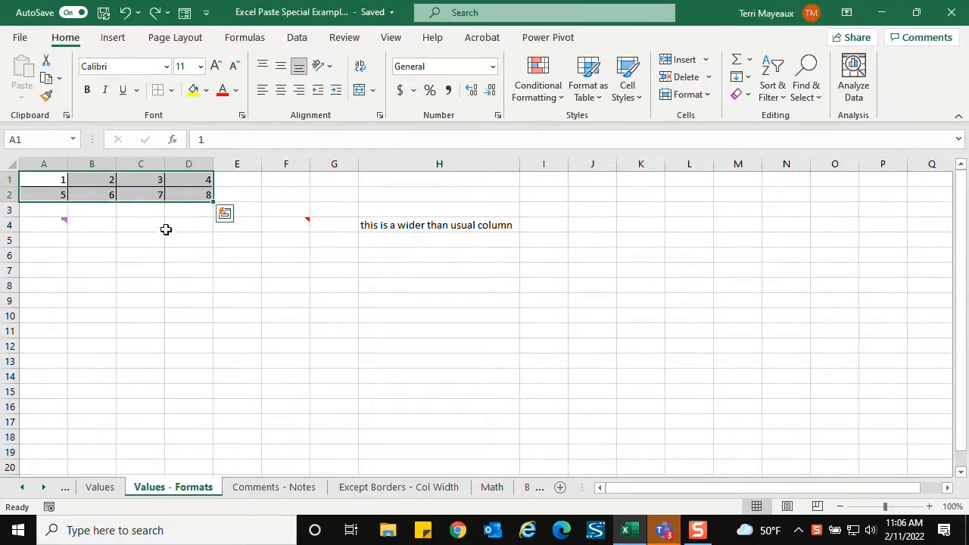
right_click(110, 189)
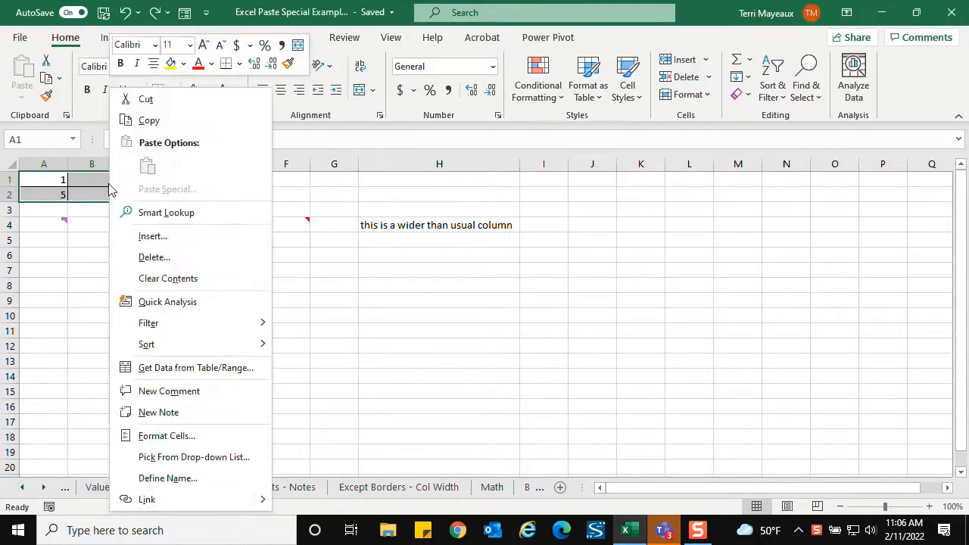
left_click(149, 121)
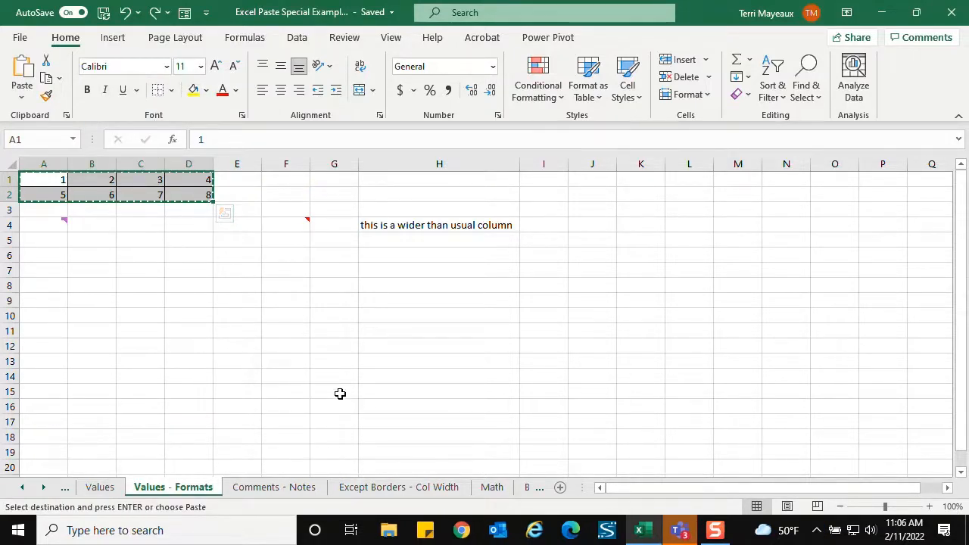
left_click(369, 487)
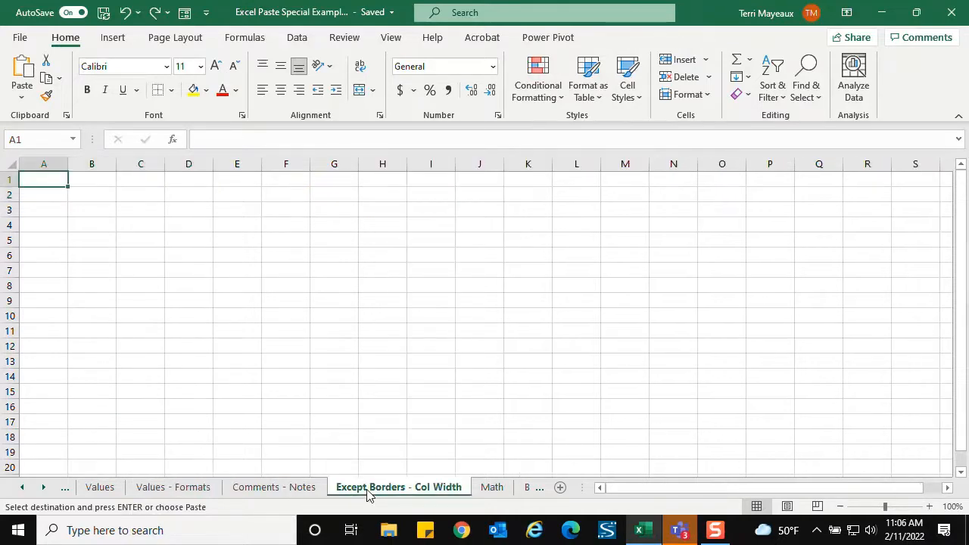
right_click(50, 183)
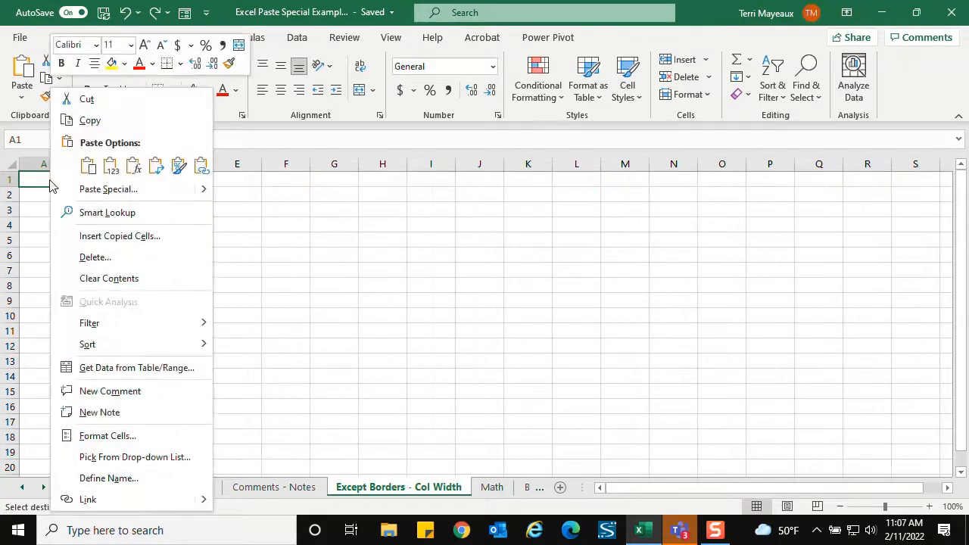
left_click(106, 189)
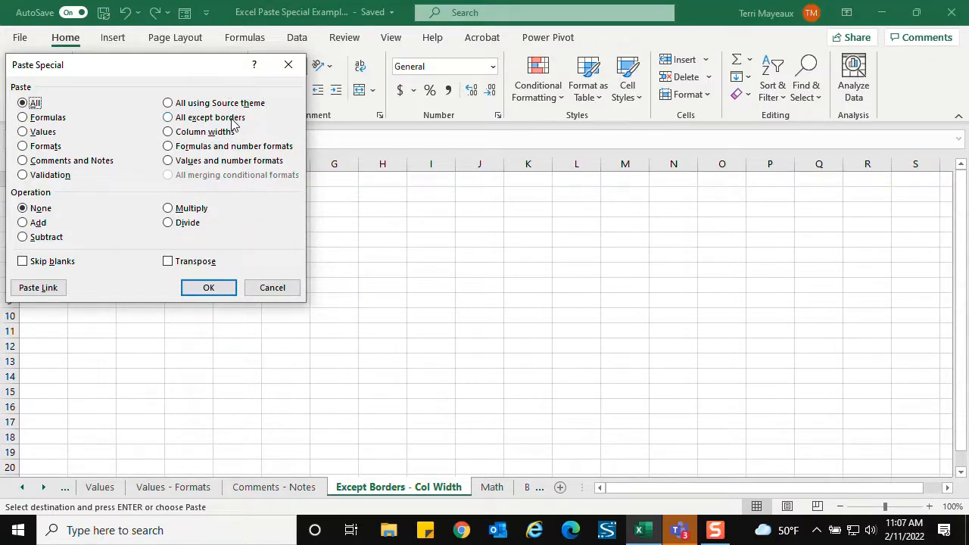
left_click(169, 119)
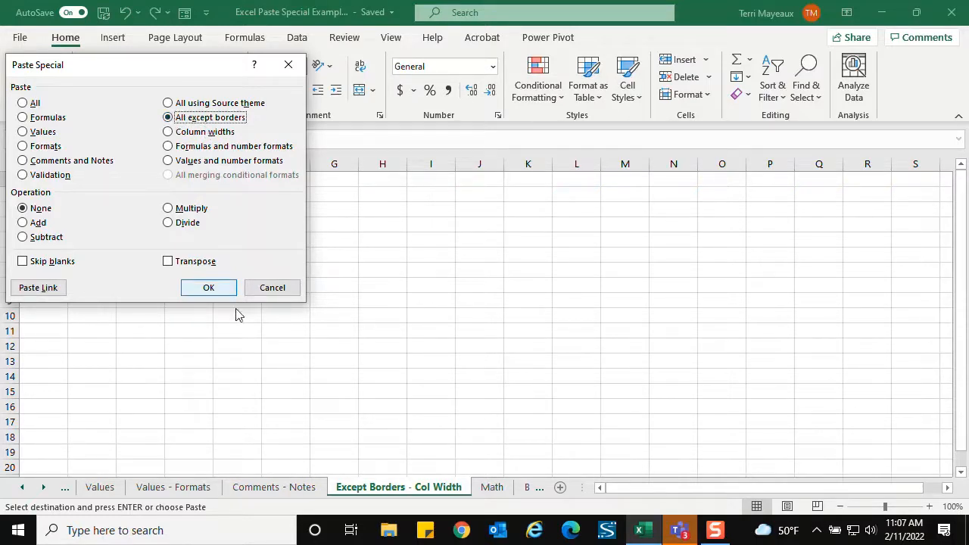
left_click(206, 287)
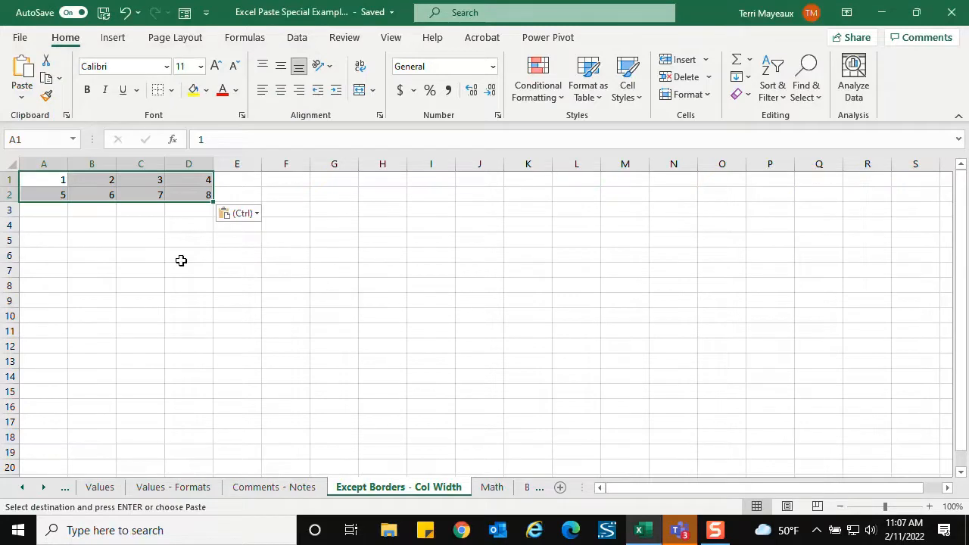
left_click(66, 229)
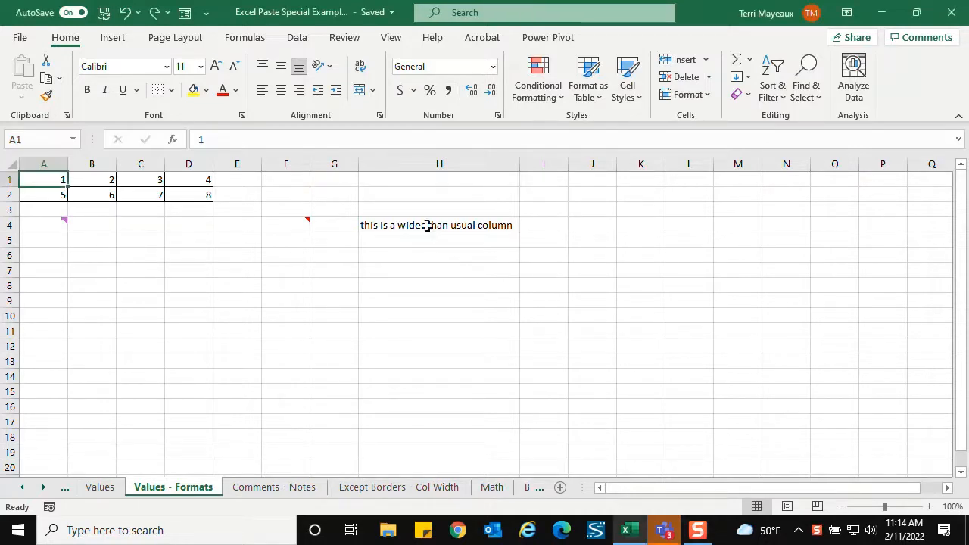
- Copy cell H4 from Values - Formats and paste only its column width at H1 on the Except Borders - Col Width sheet
left_click(428, 227)
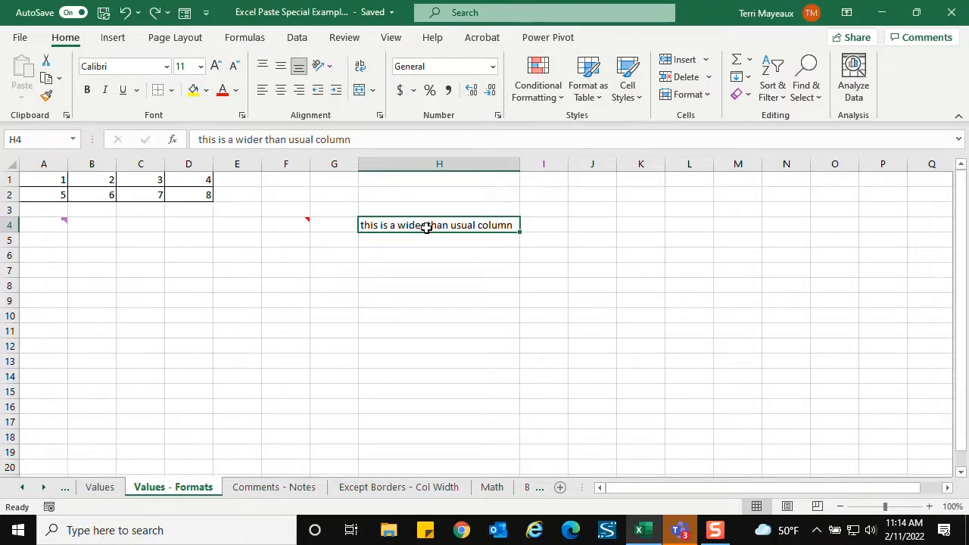
right_click(430, 231)
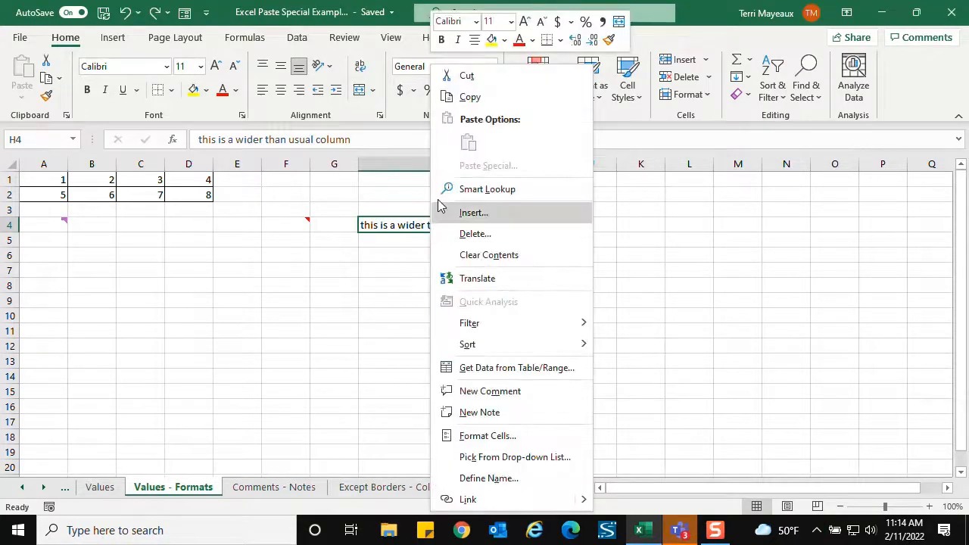
left_click(471, 98)
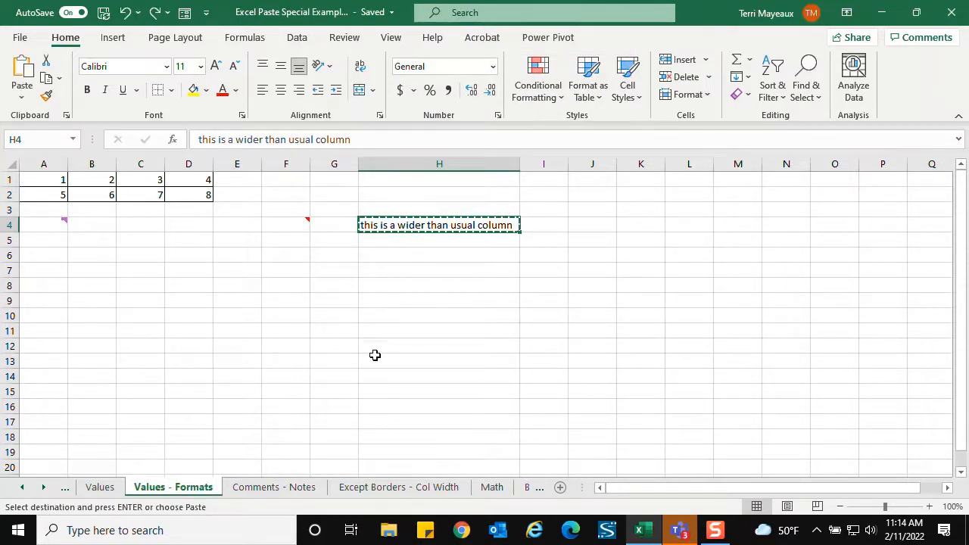
left_click(396, 489)
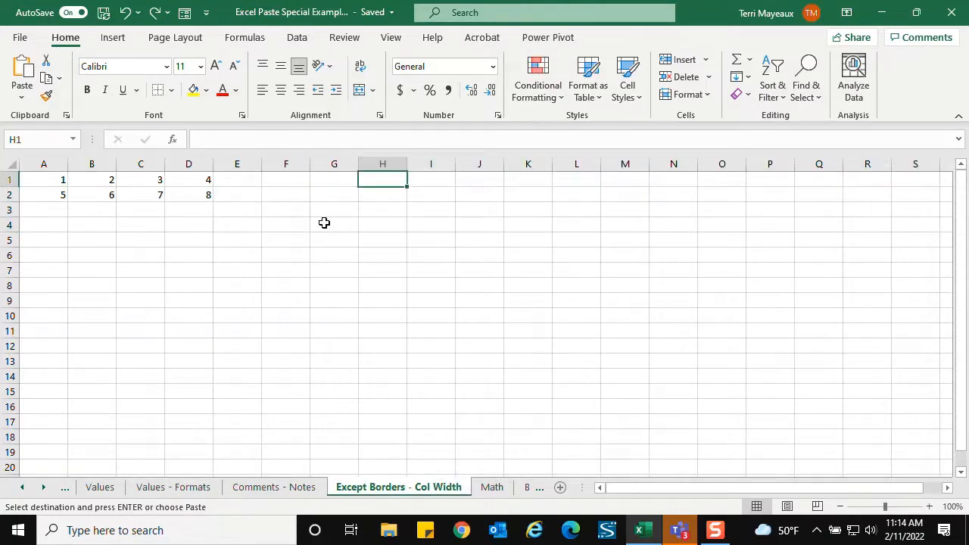
right_click(382, 183)
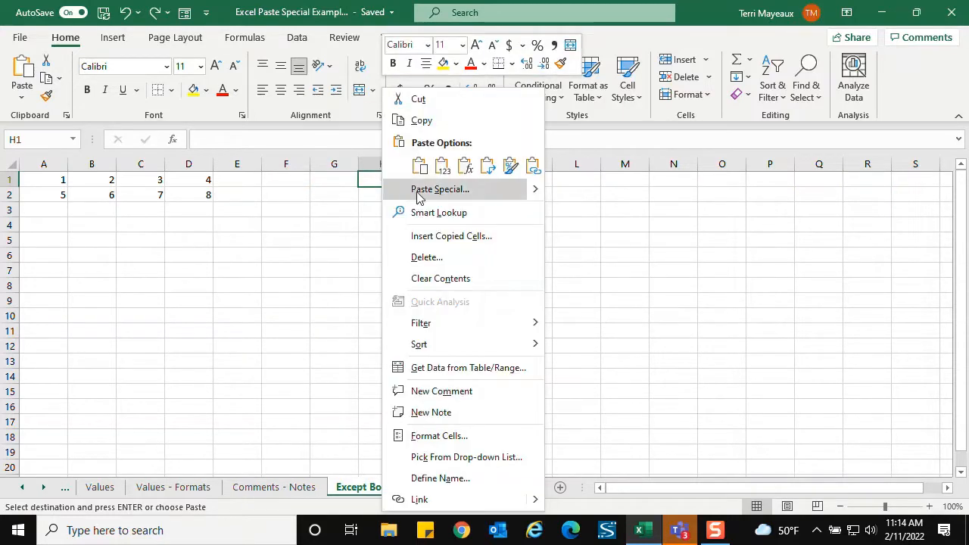
left_click(418, 191)
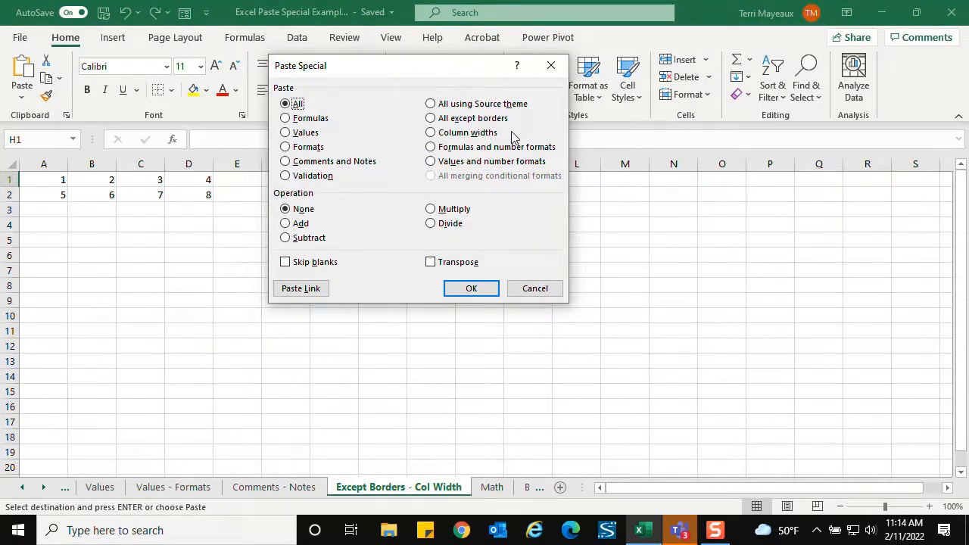
left_click(431, 134)
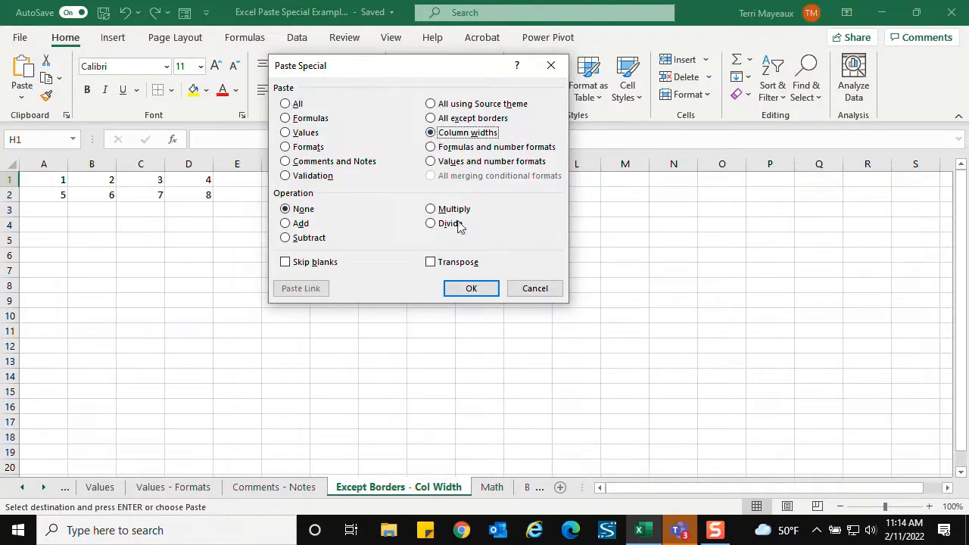
left_click(472, 289)
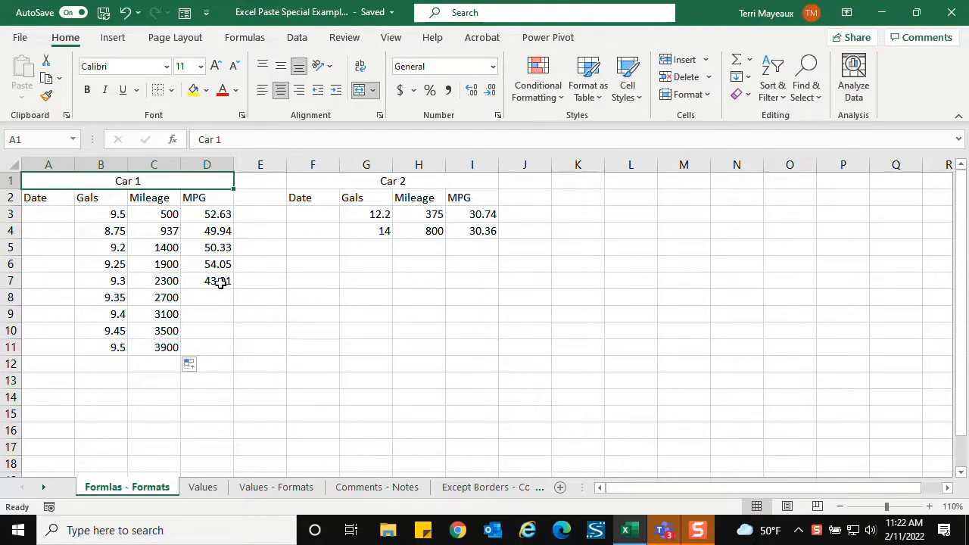
- Copy the MPG cell D7 on the Formlas - Formats sheet and paste its formula and number format into D11
left_click(218, 282)
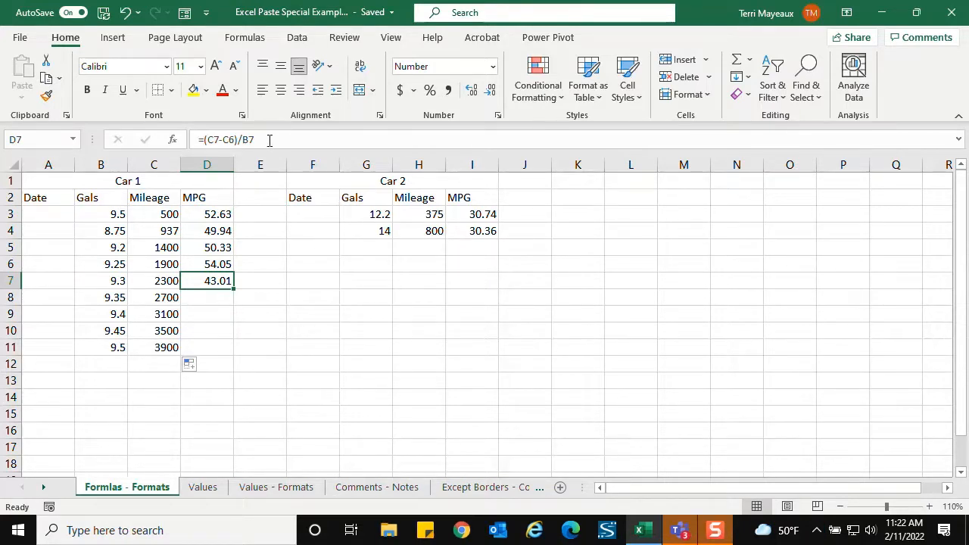
right_click(203, 282)
left_click(242, 120)
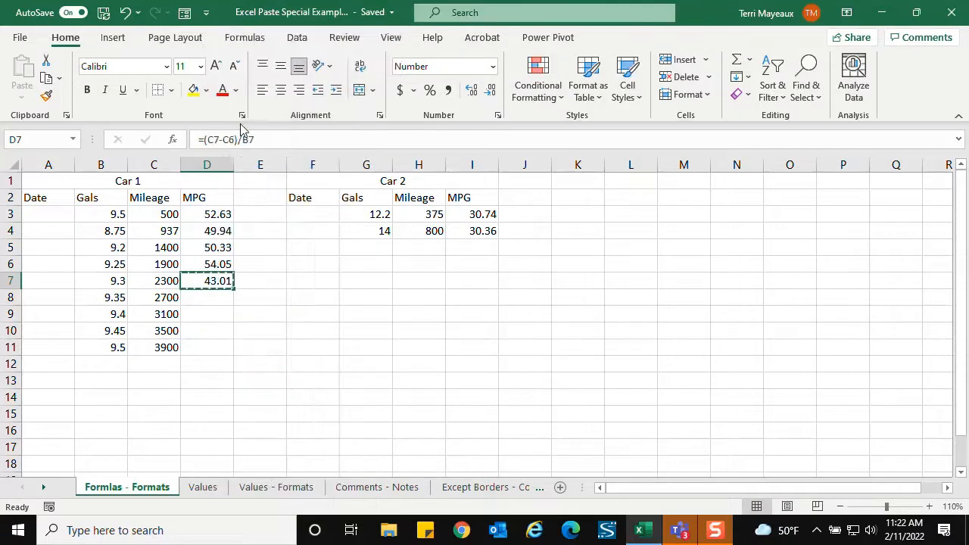
left_click(205, 345)
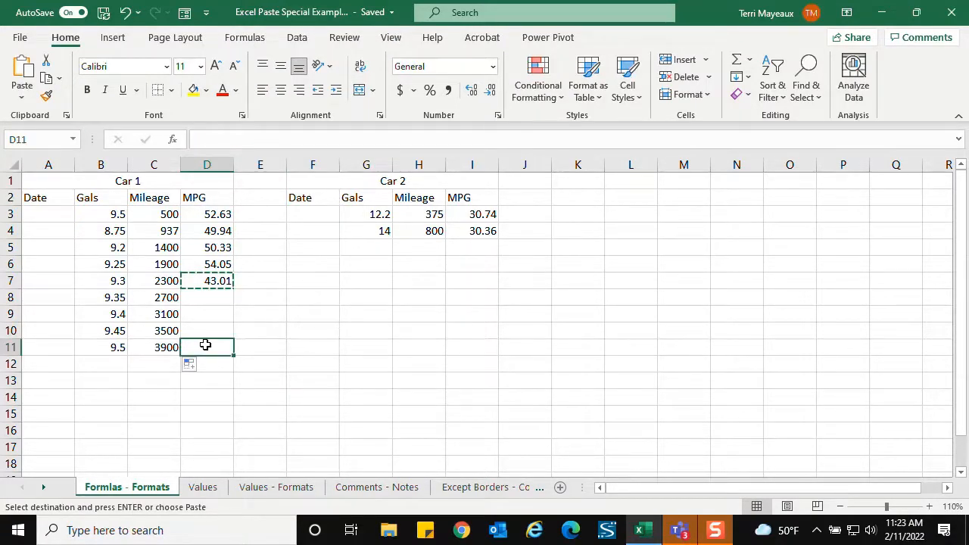
right_click(206, 346)
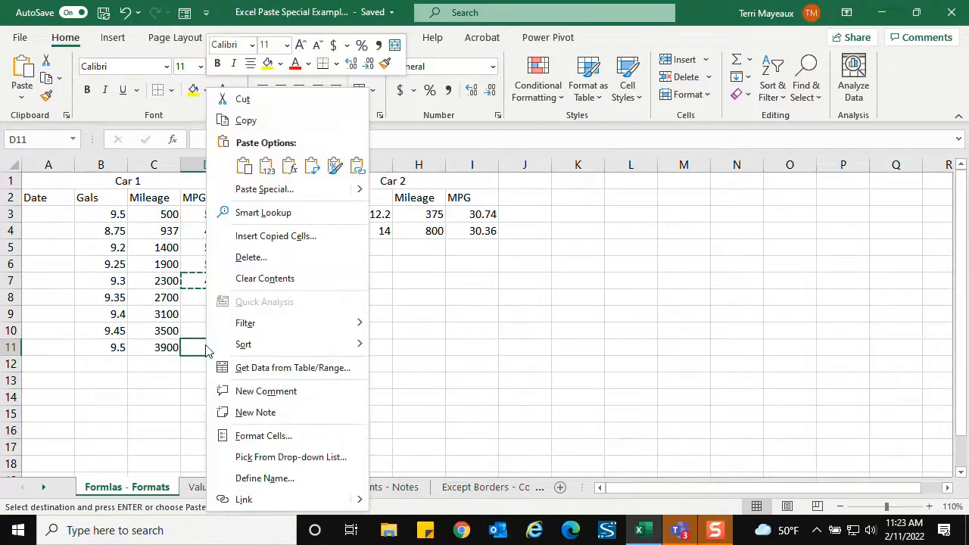
left_click(271, 191)
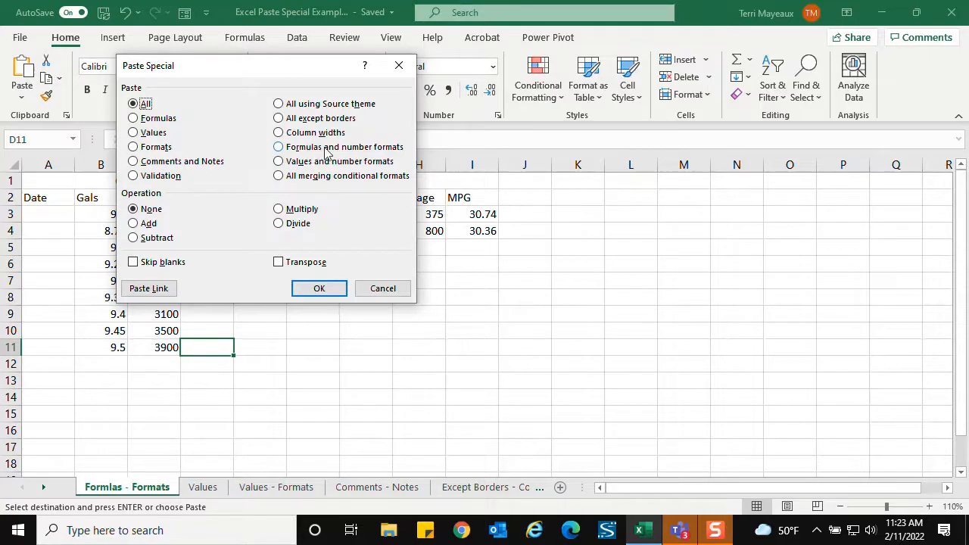
left_click(279, 147)
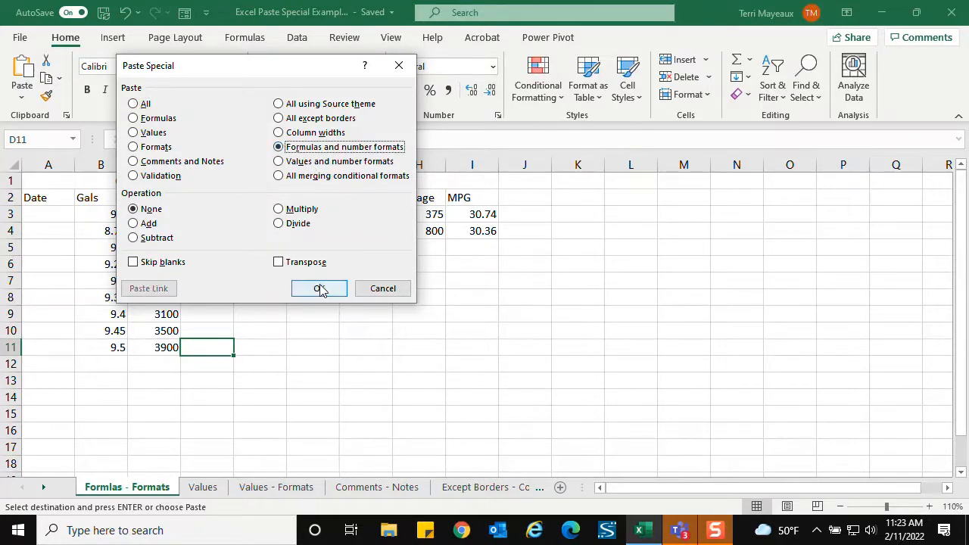
left_click(319, 288)
key("ctrl+v")
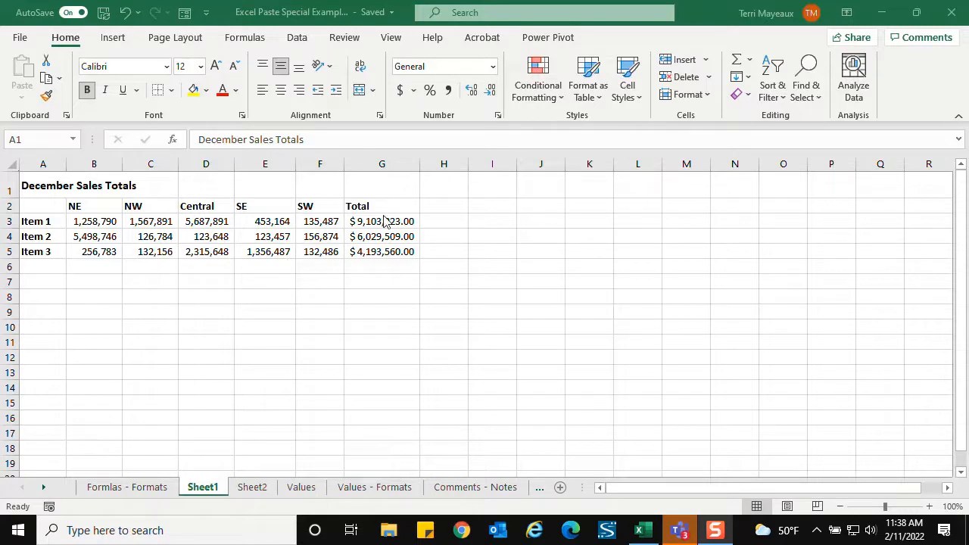
- Copy totals G3:G5 from Sheet1, paste their values and number formats at A1 on Sheet2, and autofit column A
left_click_drag(379, 227, 372, 250)
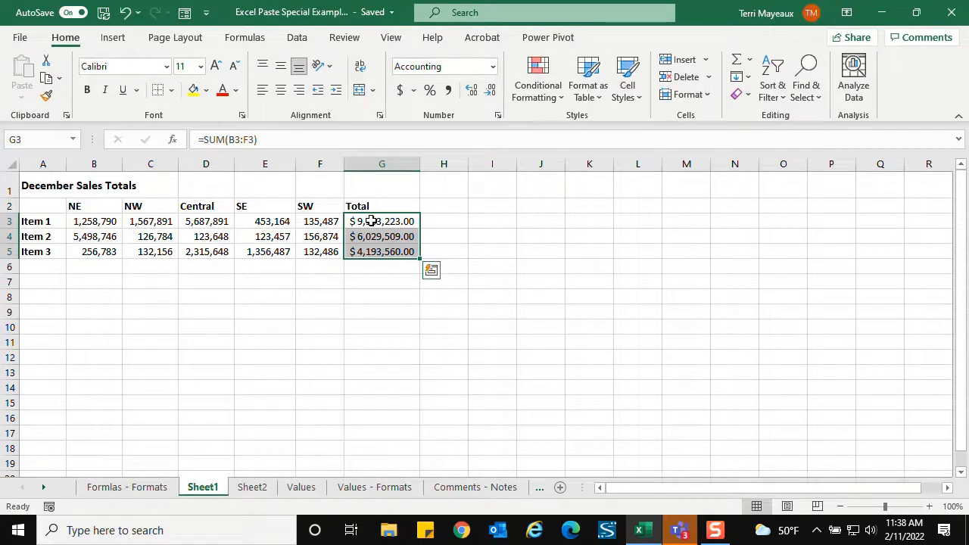
right_click(372, 221)
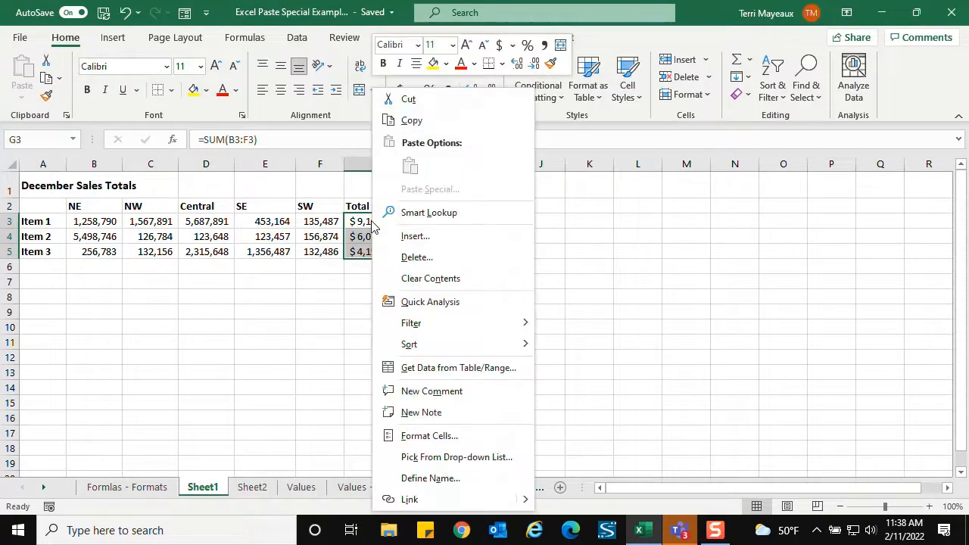
left_click(413, 125)
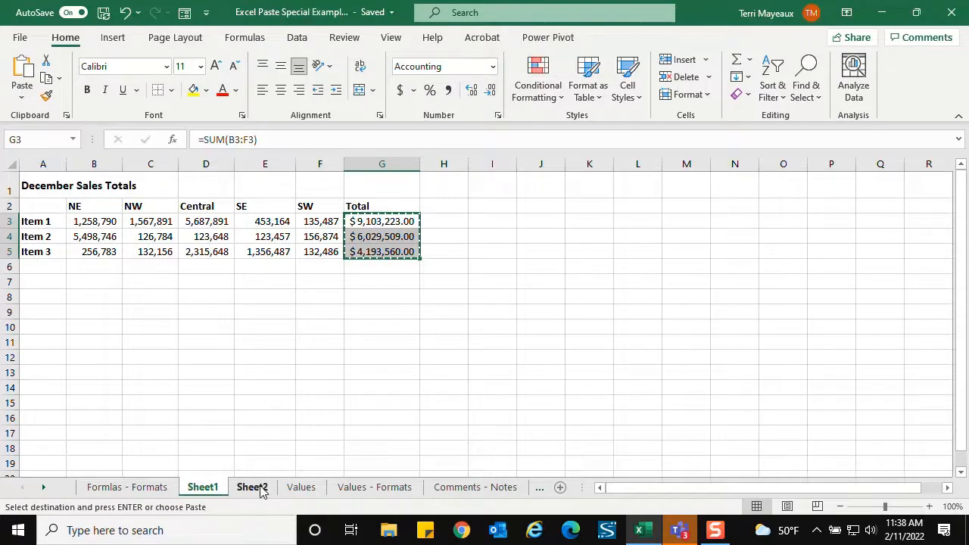
left_click(261, 487)
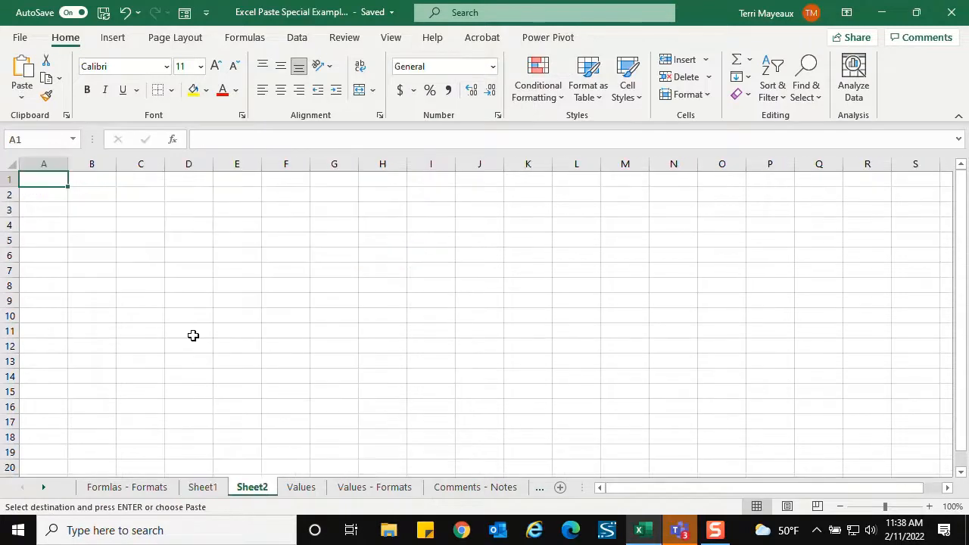
right_click(51, 180)
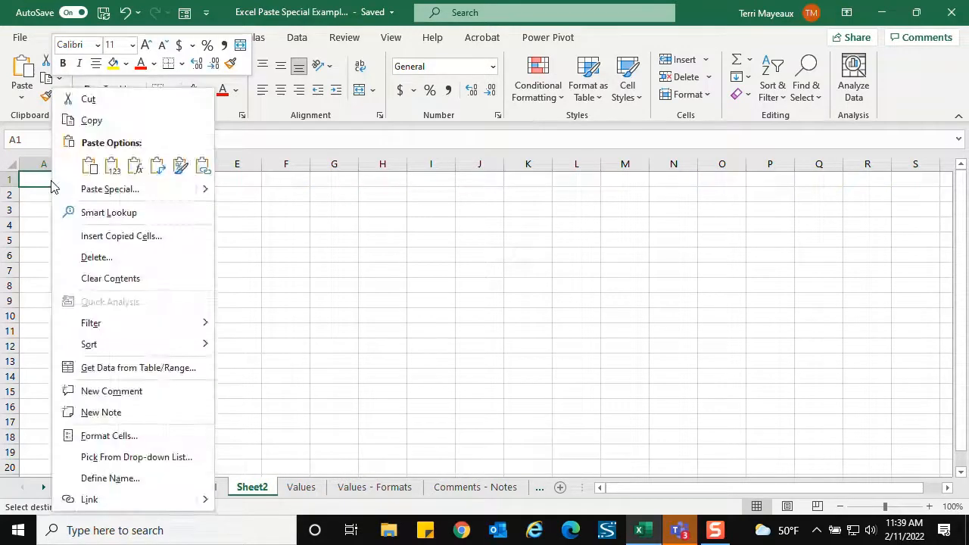
left_click(99, 194)
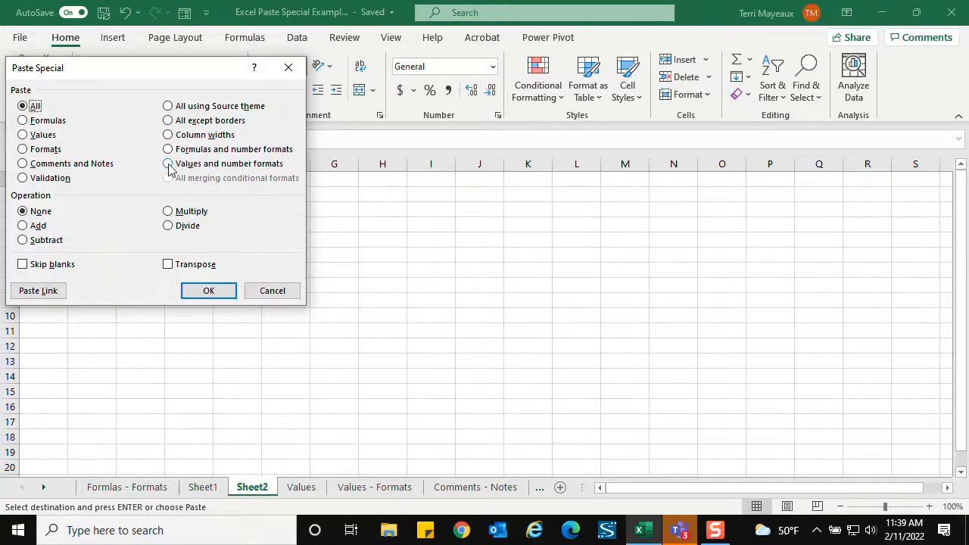
left_click(168, 164)
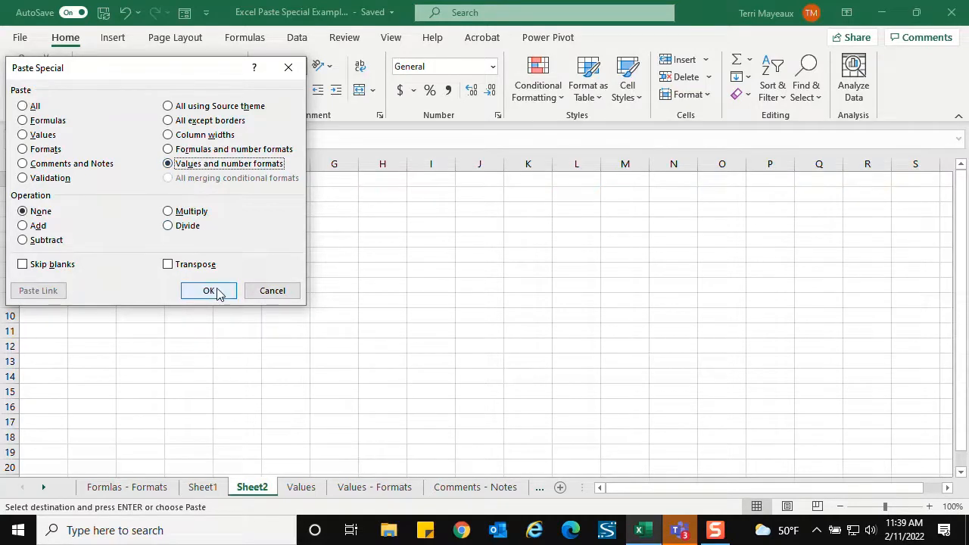
left_click(215, 294)
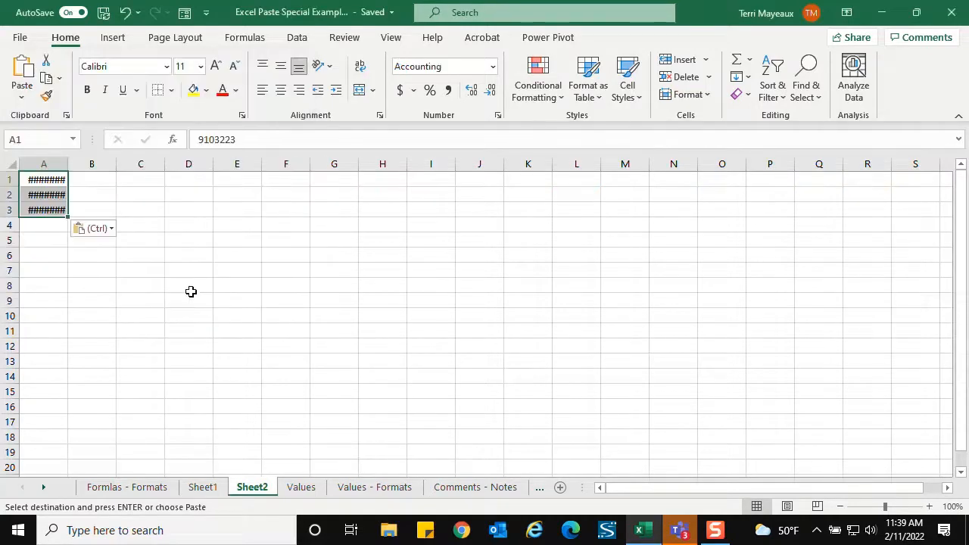
double_click(69, 163)
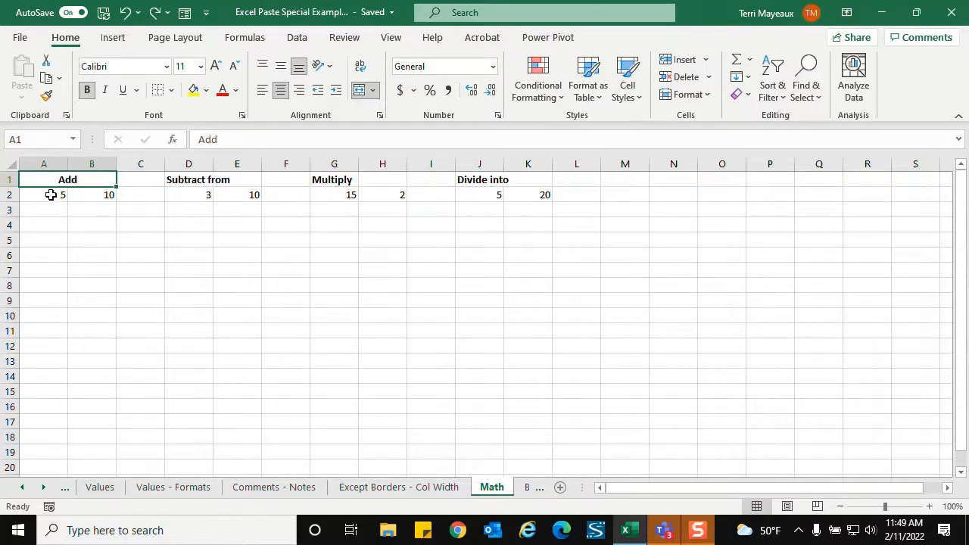
- Copy cell A2 on the Math sheet and paste it onto B2 with the Add operation
left_click(43, 195)
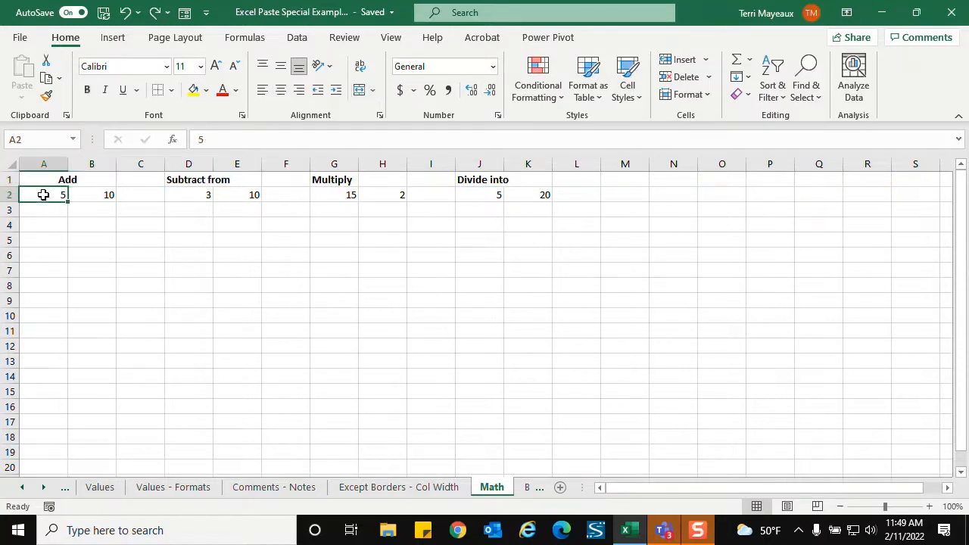
right_click(43, 195)
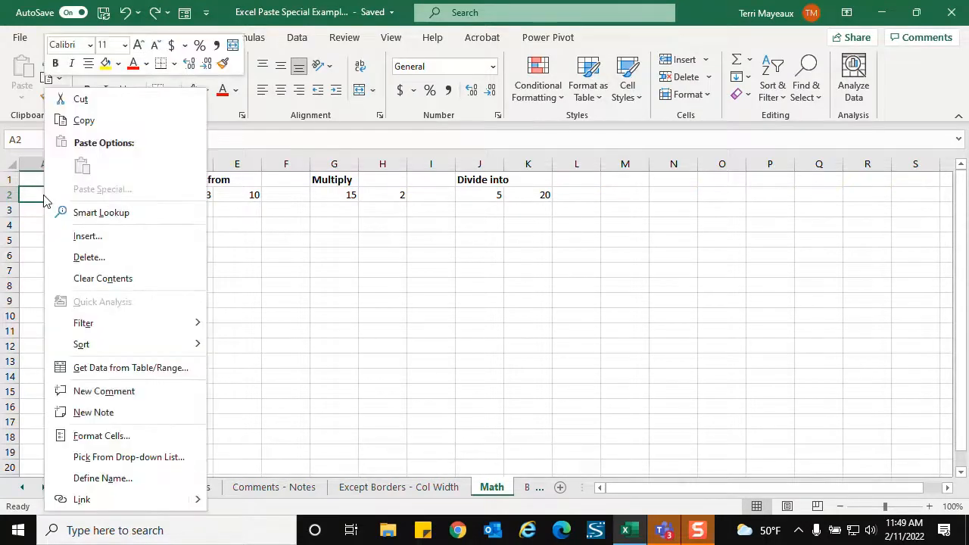
left_click(79, 121)
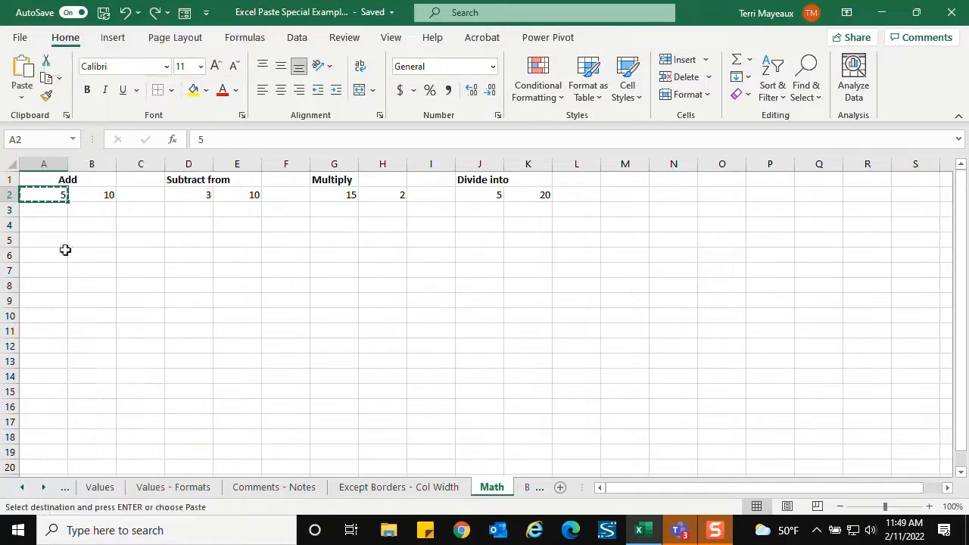
right_click(96, 196)
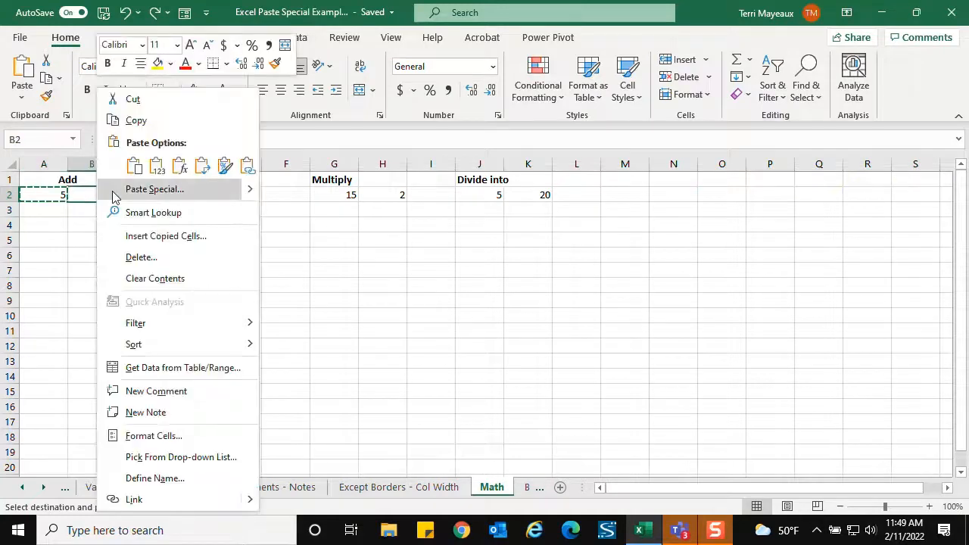
left_click(130, 191)
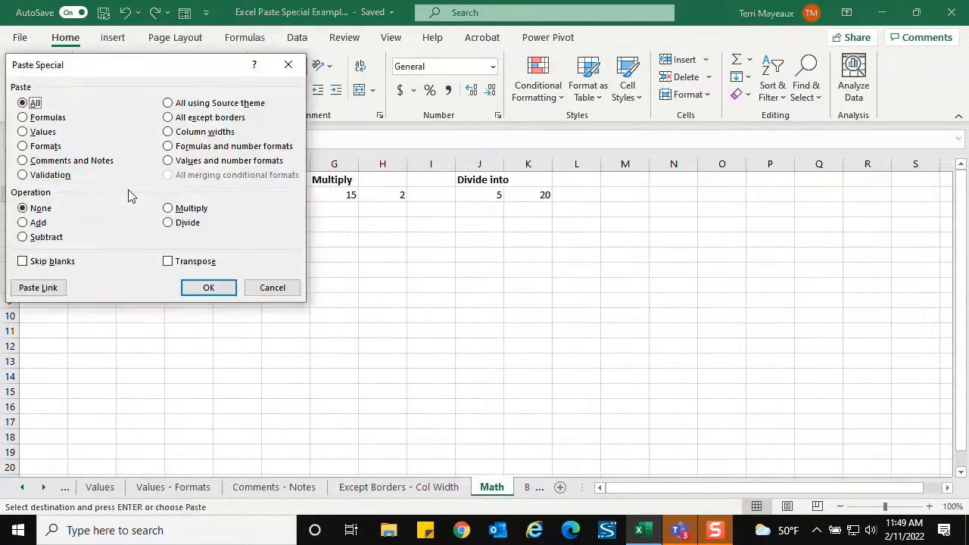
left_click(35, 224)
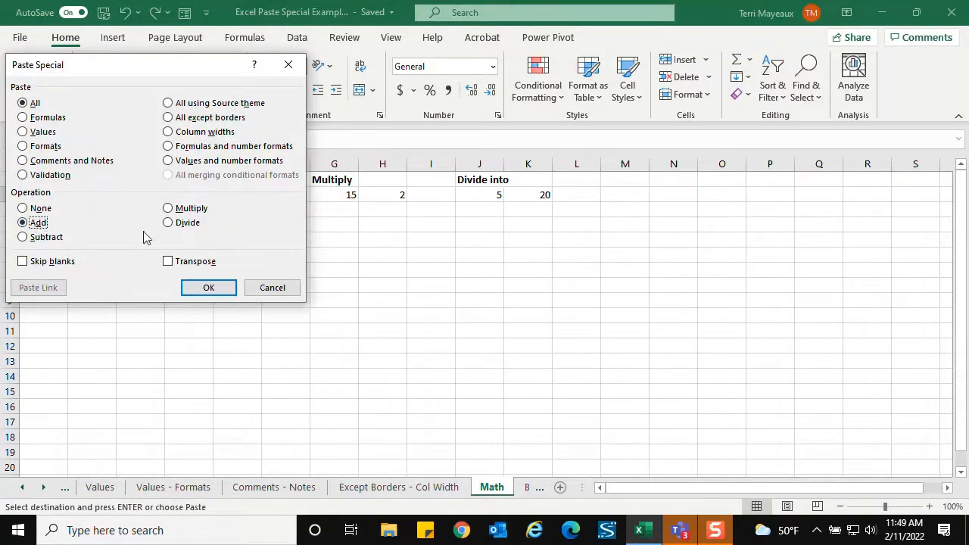
left_click(209, 288)
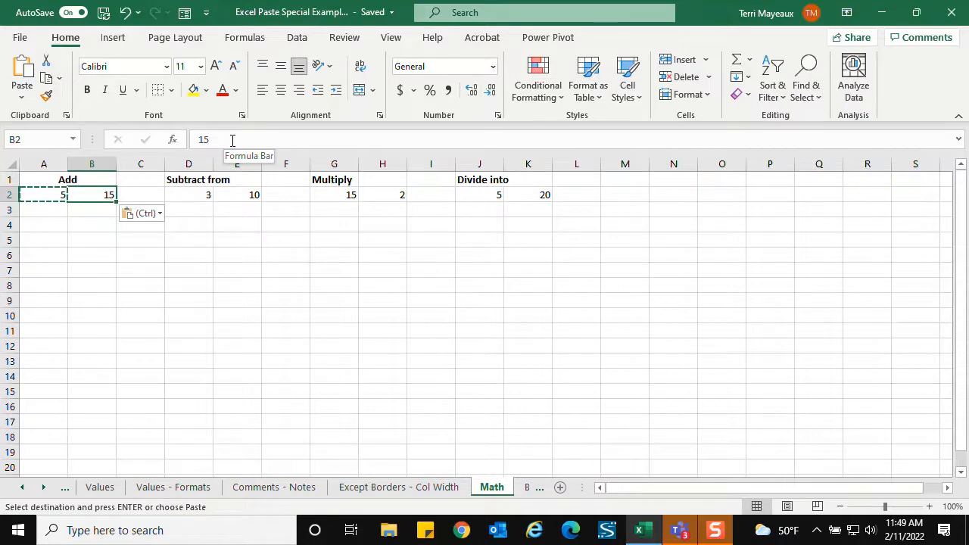
- Copy cell D2 on the Math sheet and paste it onto E2 with the Subtract operation
left_click(193, 209)
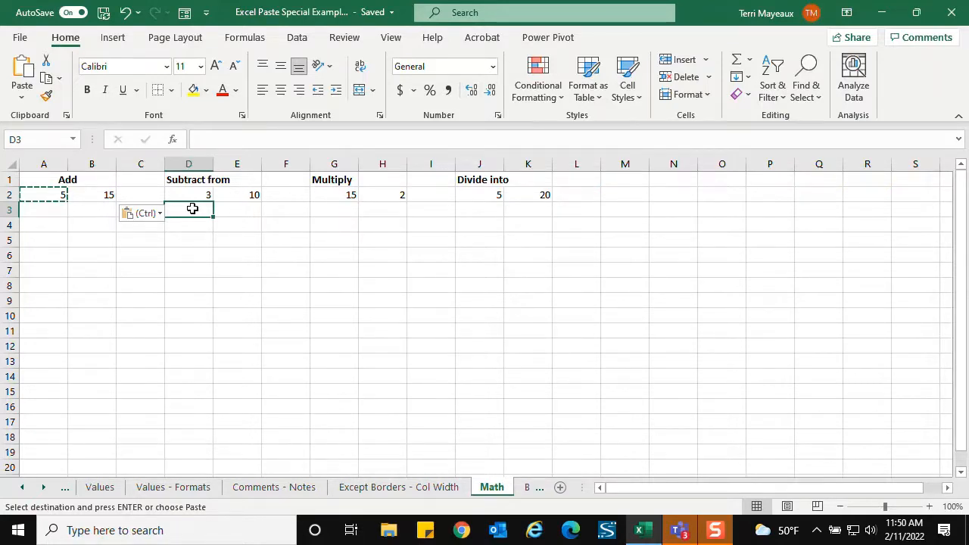
left_click(191, 195)
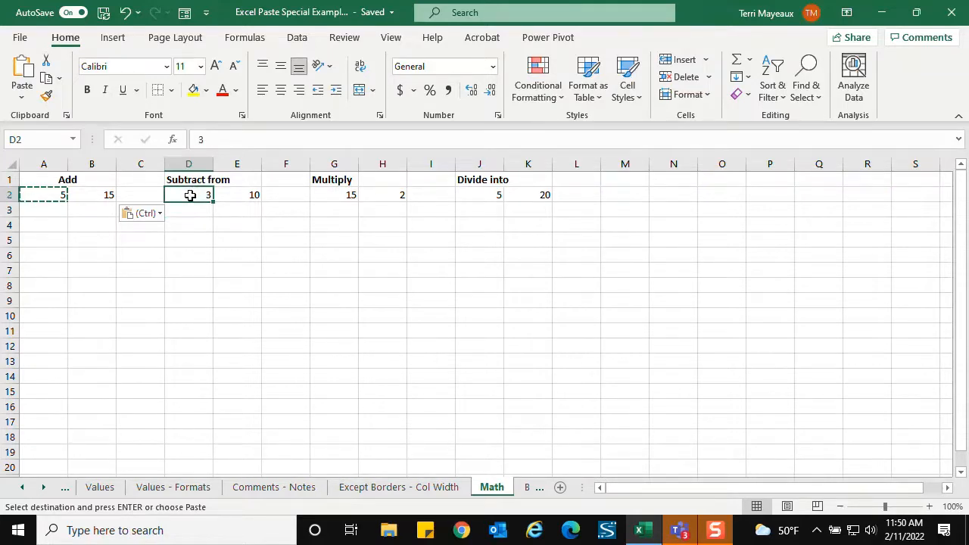
right_click(191, 195)
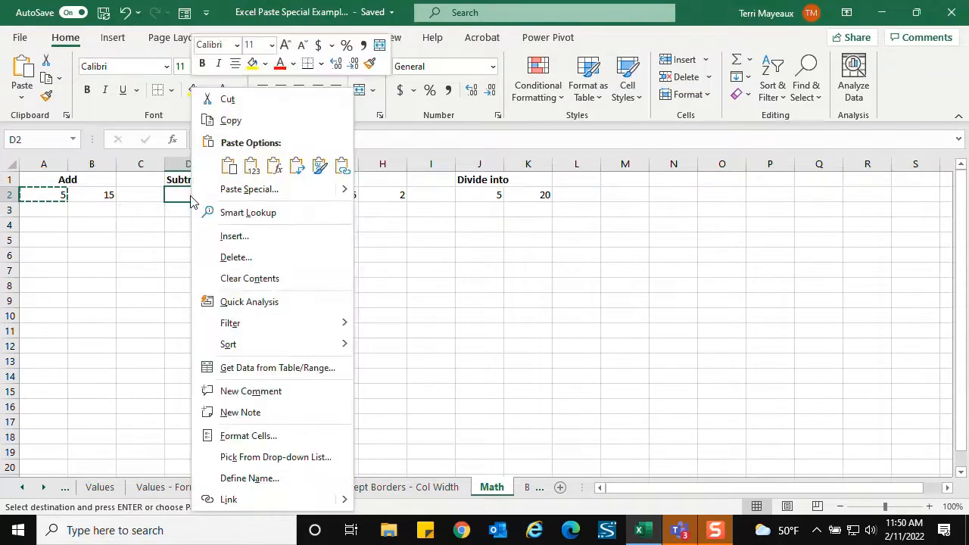
left_click(223, 121)
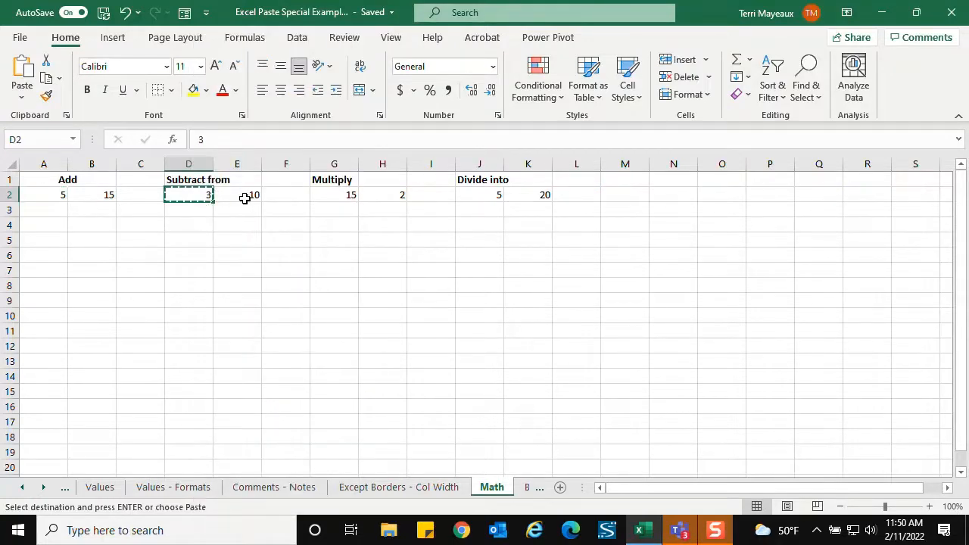
left_click(244, 195)
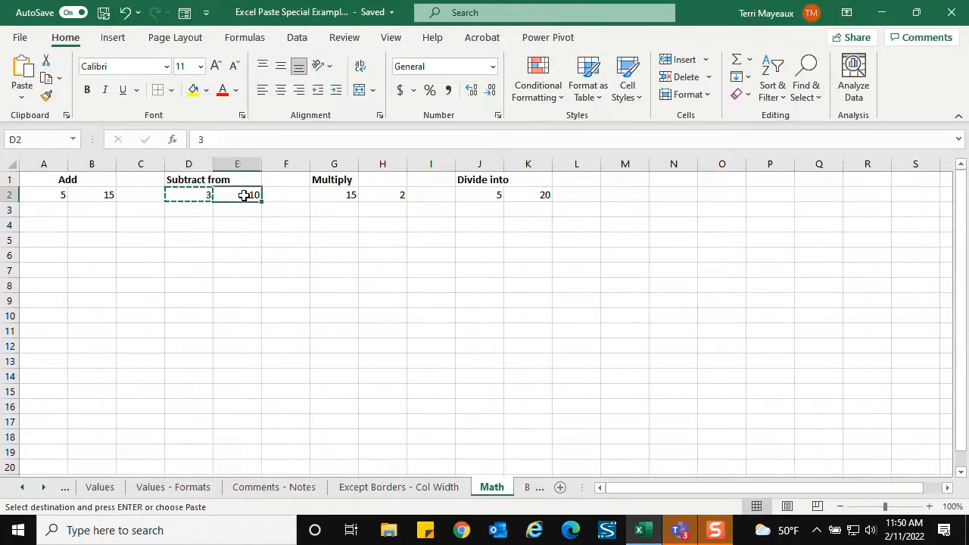
right_click(245, 195)
left_click(286, 194)
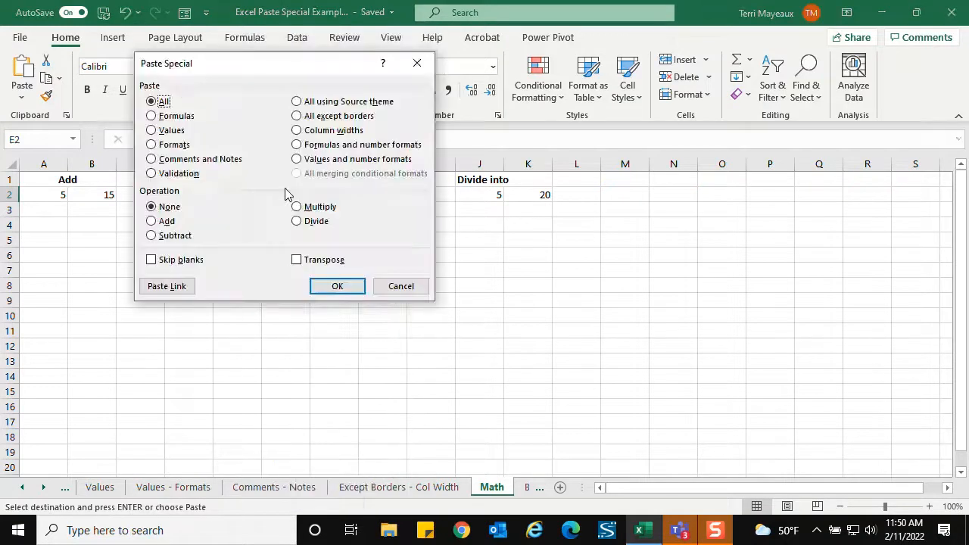
left_click(186, 237)
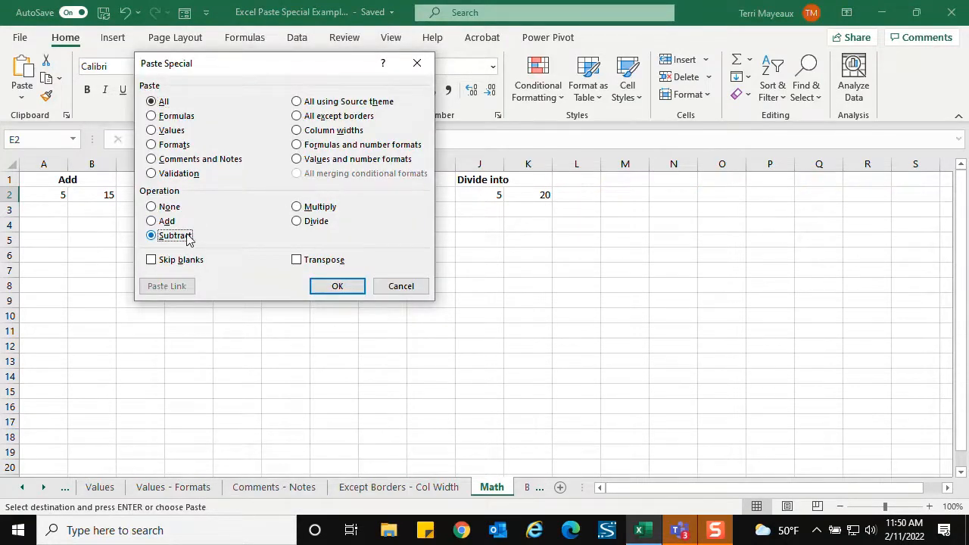
left_click(337, 286)
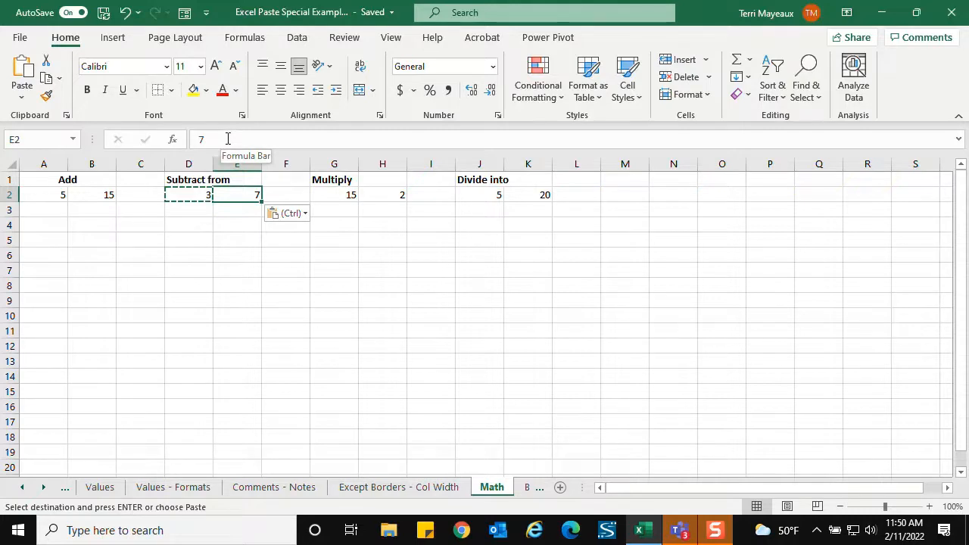
- Copy cell G2 under Multiply and paste it onto H2 with the Multiply operation
right_click(331, 196)
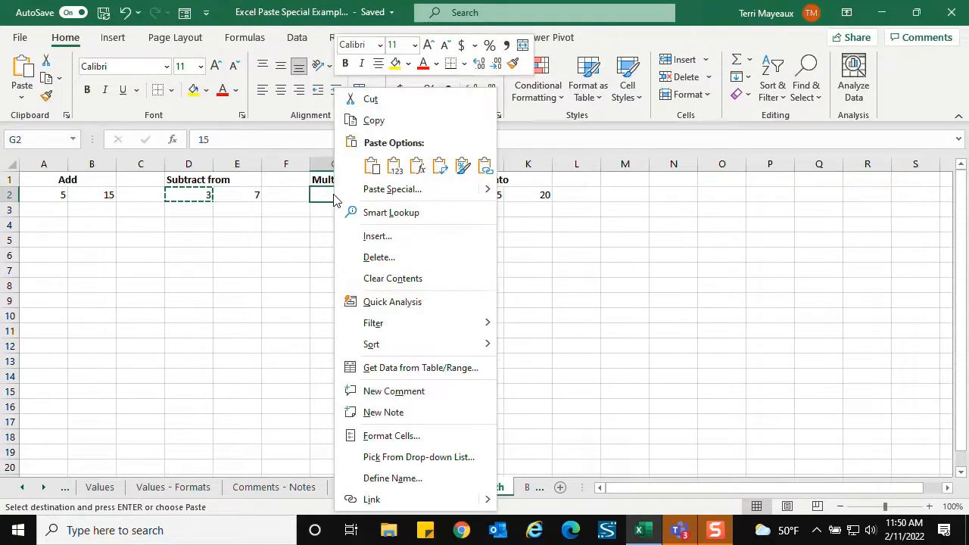
left_click(371, 121)
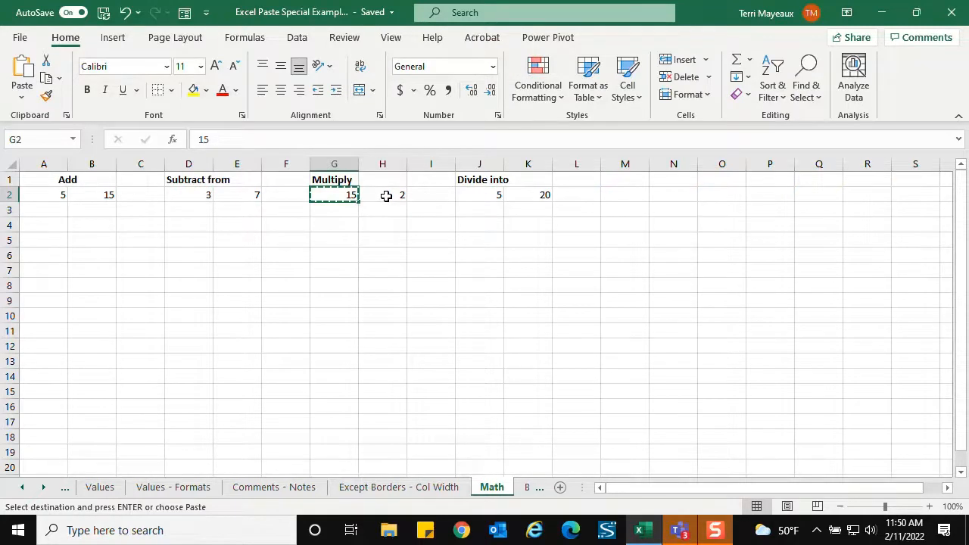
right_click(386, 195)
left_click(433, 189)
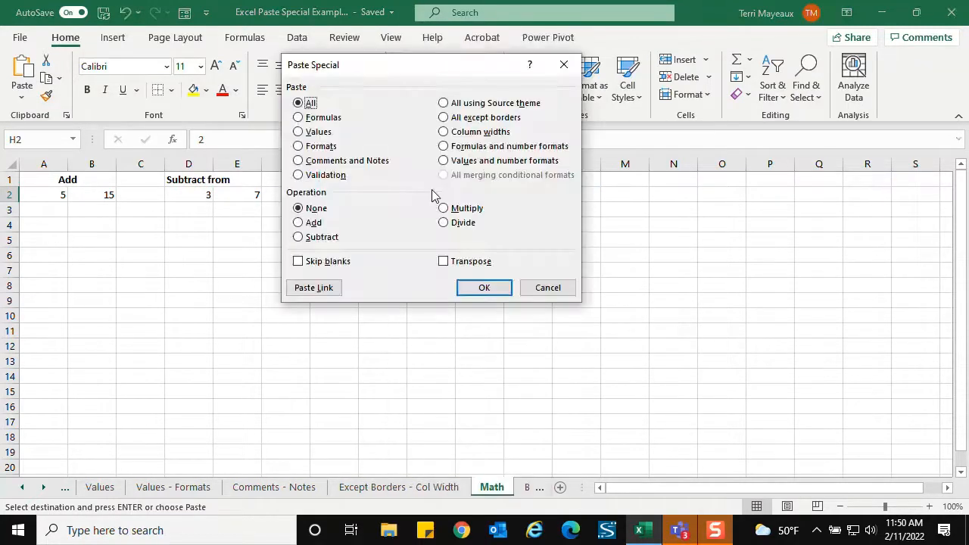
left_click(460, 209)
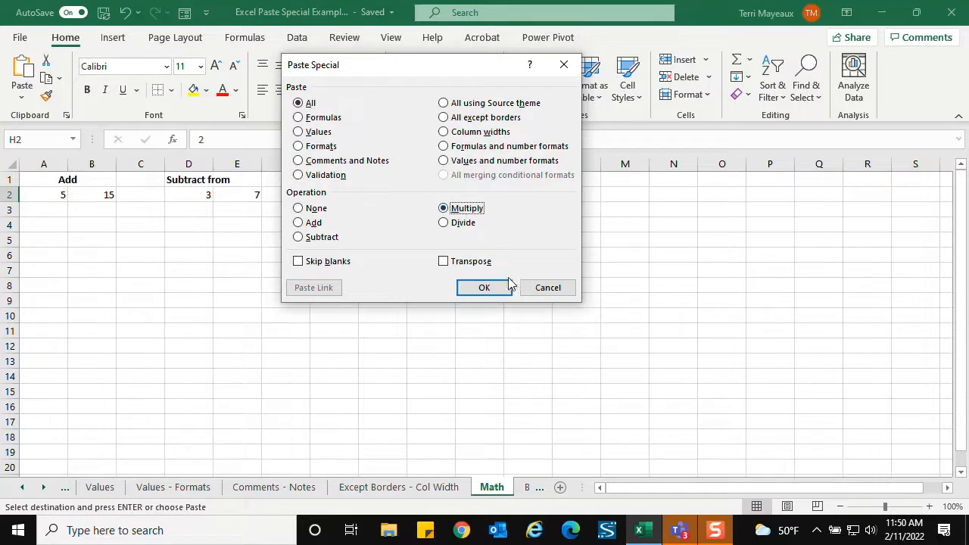
left_click(485, 287)
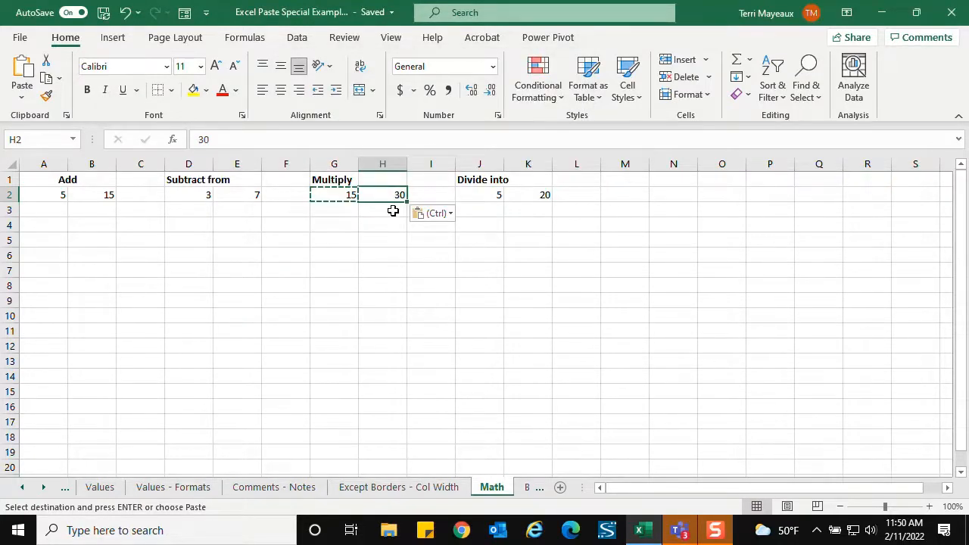
- Copy cell J2 under Divide into and paste it onto K2 with the Divide operation
left_click(492, 210)
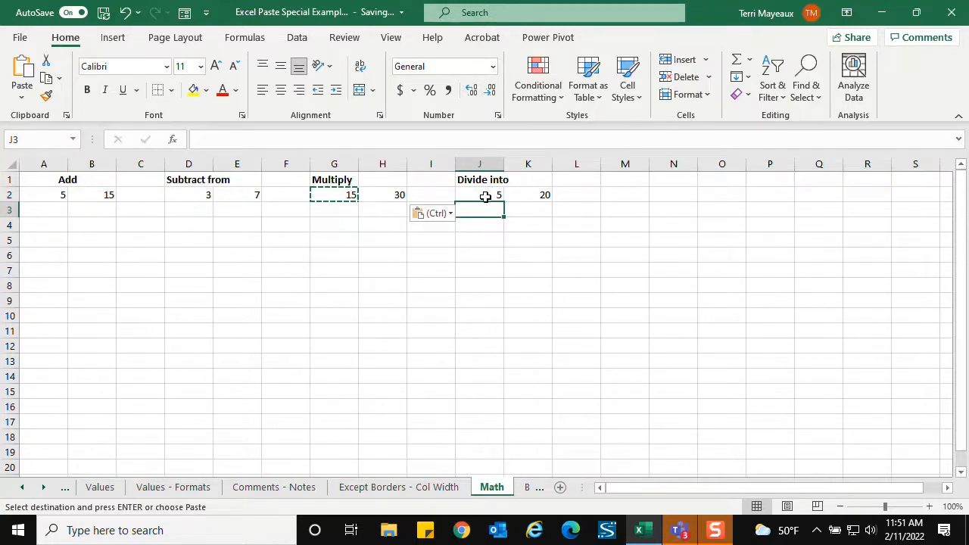
right_click(483, 201)
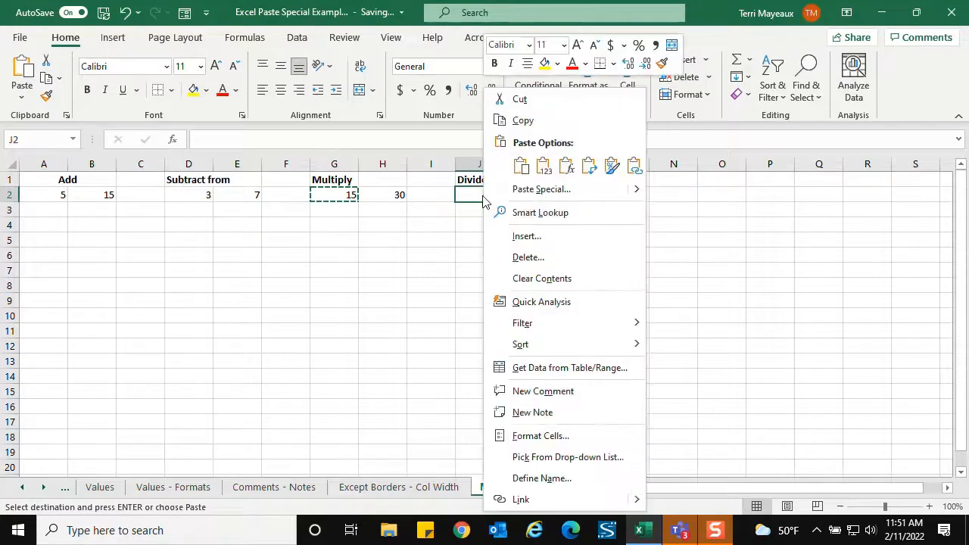
left_click(519, 121)
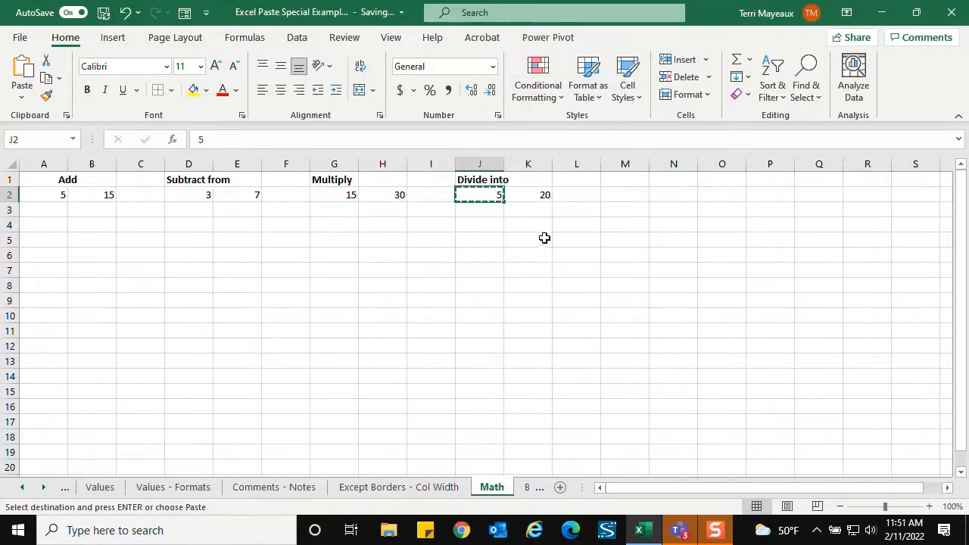
left_click(540, 196)
right_click(540, 195)
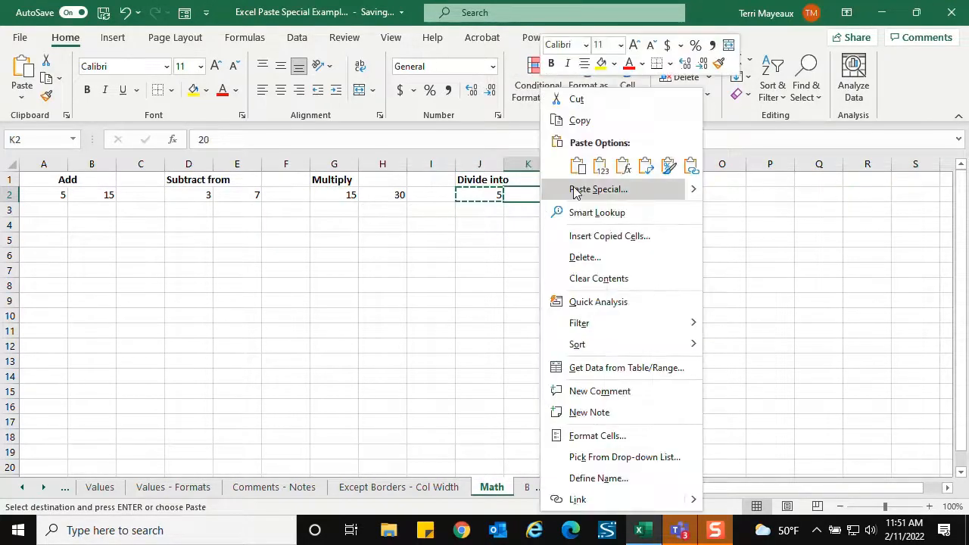
left_click(576, 190)
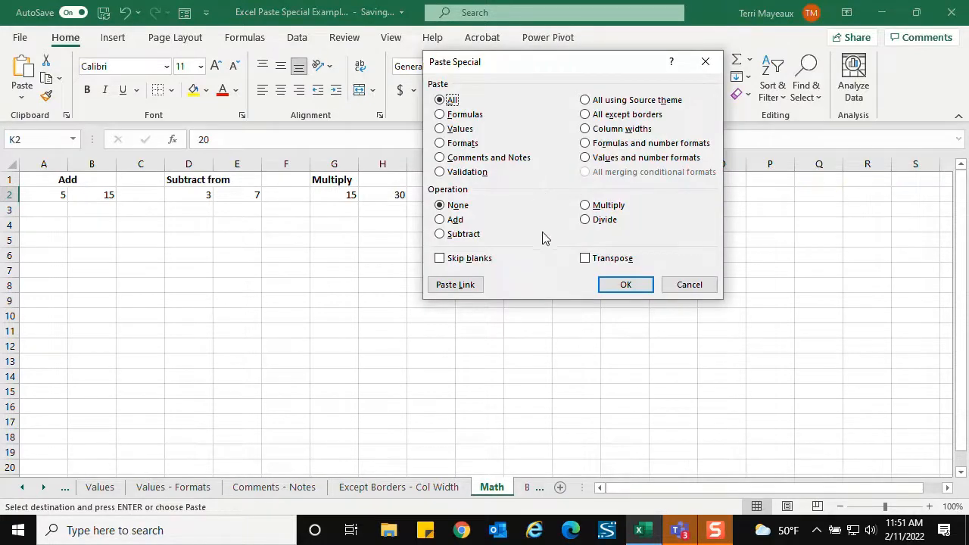
left_click(585, 220)
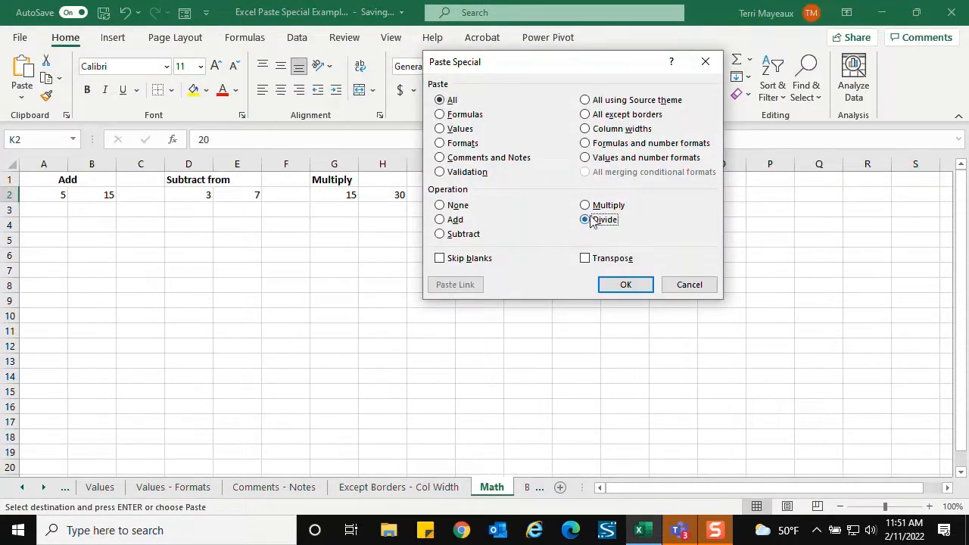
left_click(627, 285)
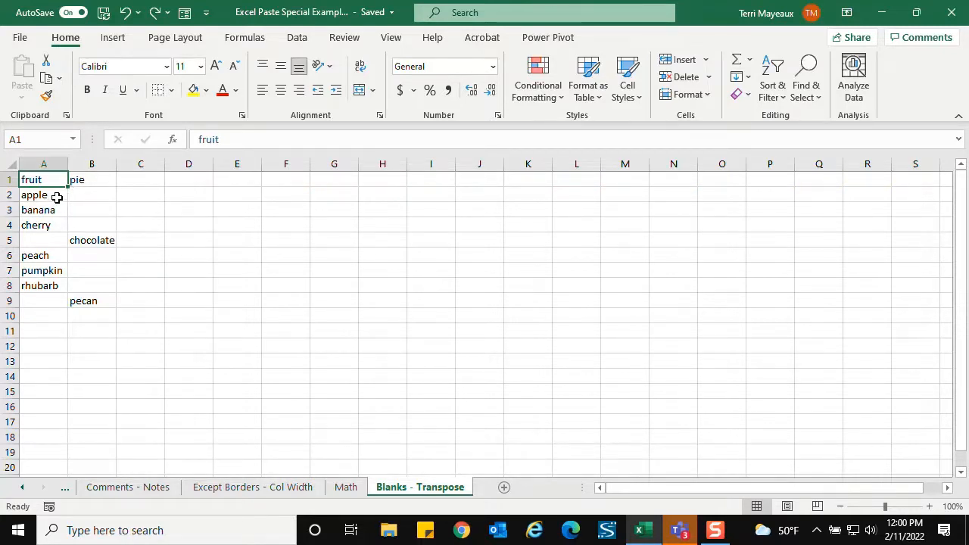
- Copy the fruit list A2:A9 on the Blanks - Transpose sheet and paste it at B2 with Skip blanks enabled
left_click_drag(55, 196, 45, 297)
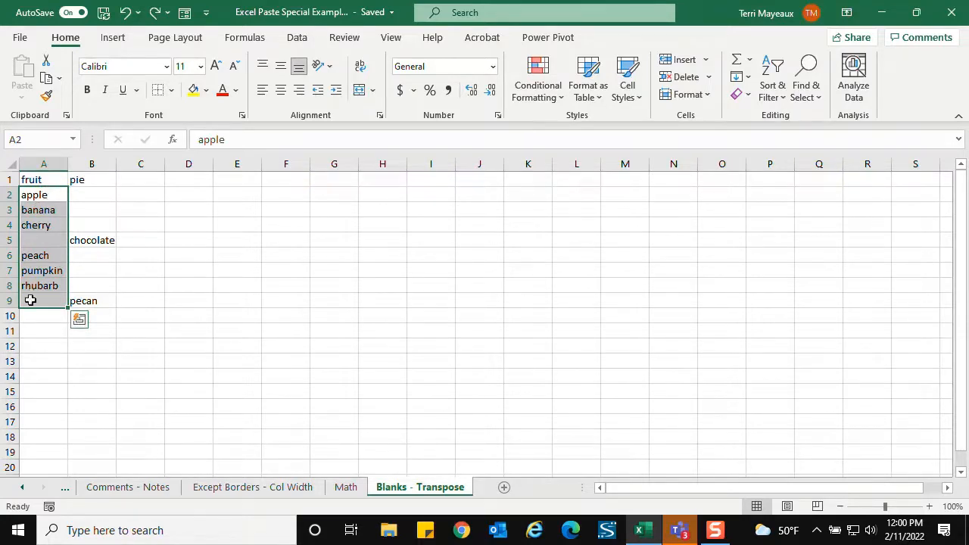
right_click(38, 196)
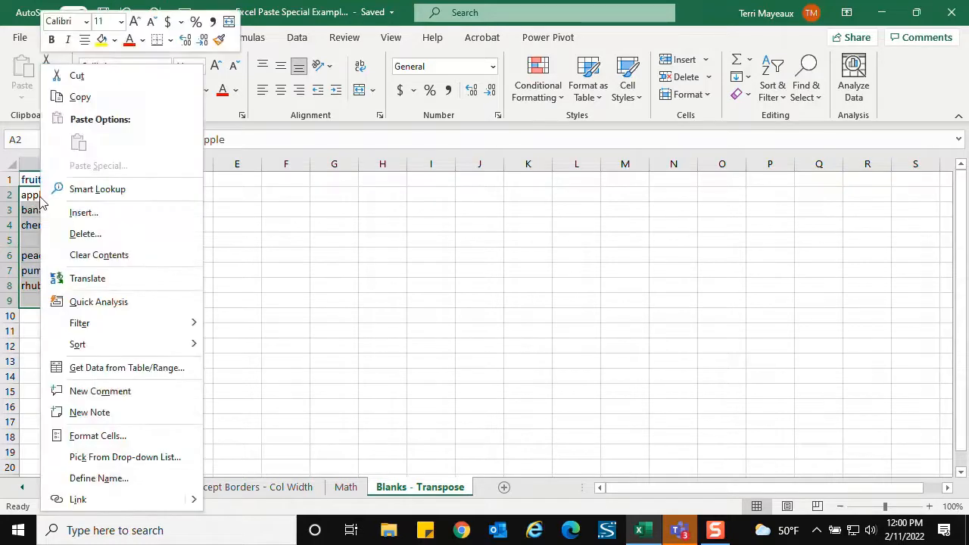
left_click(85, 96)
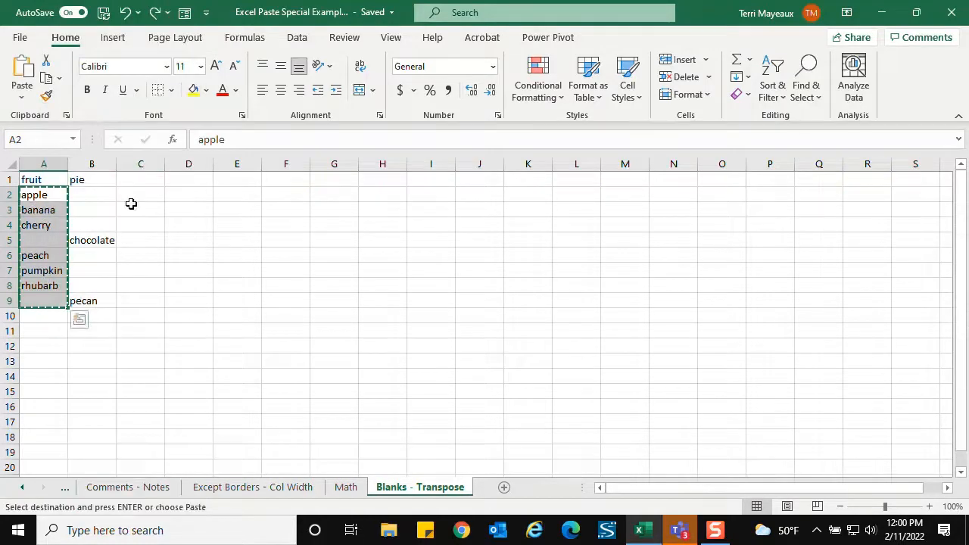
right_click(87, 195)
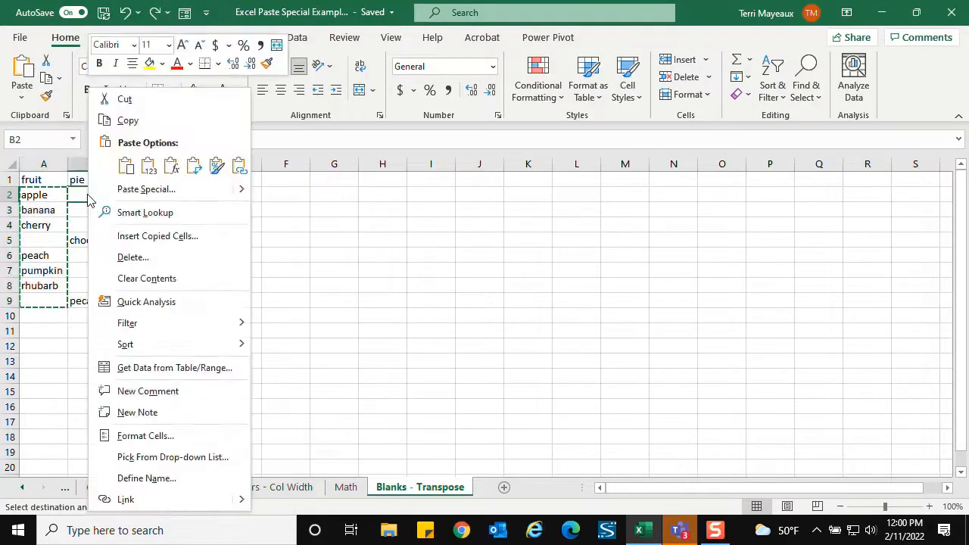
left_click(129, 189)
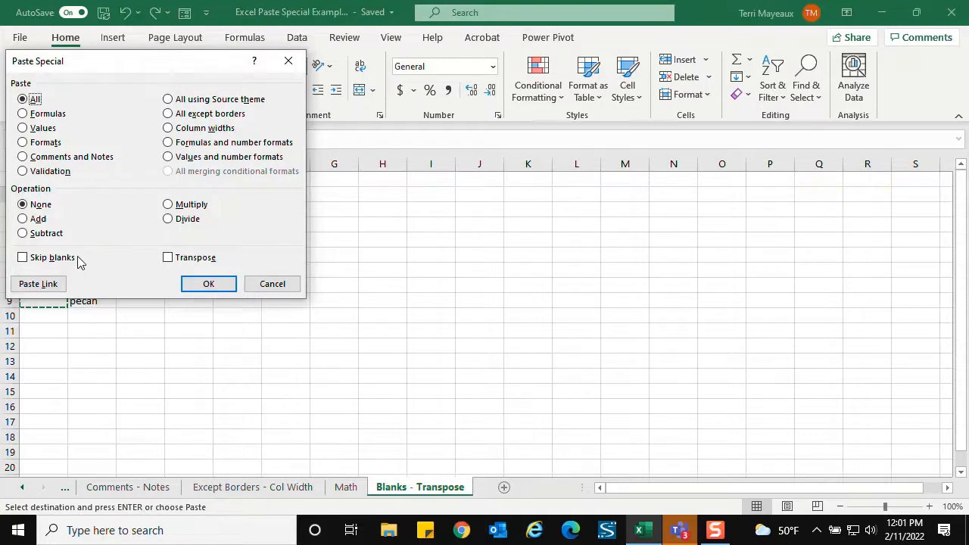
left_click(25, 260)
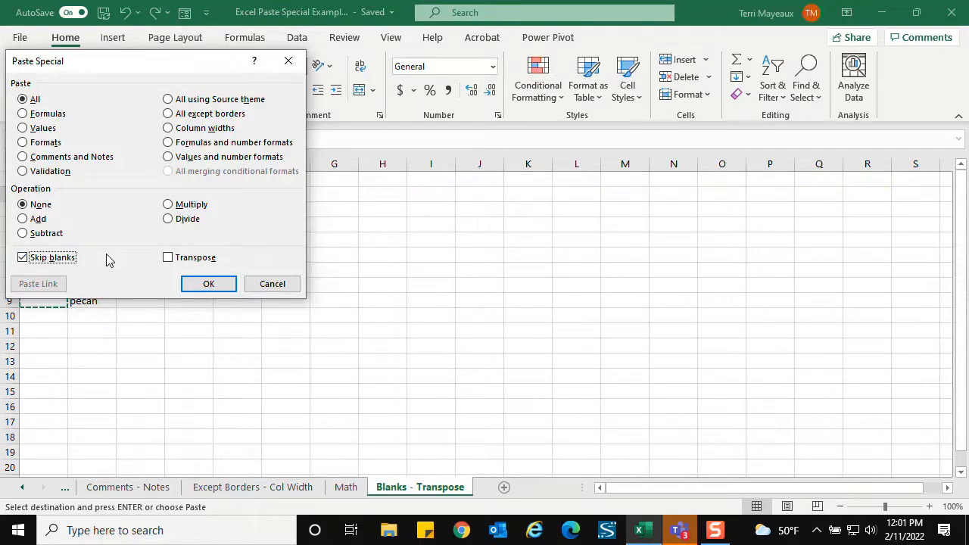
left_click(206, 284)
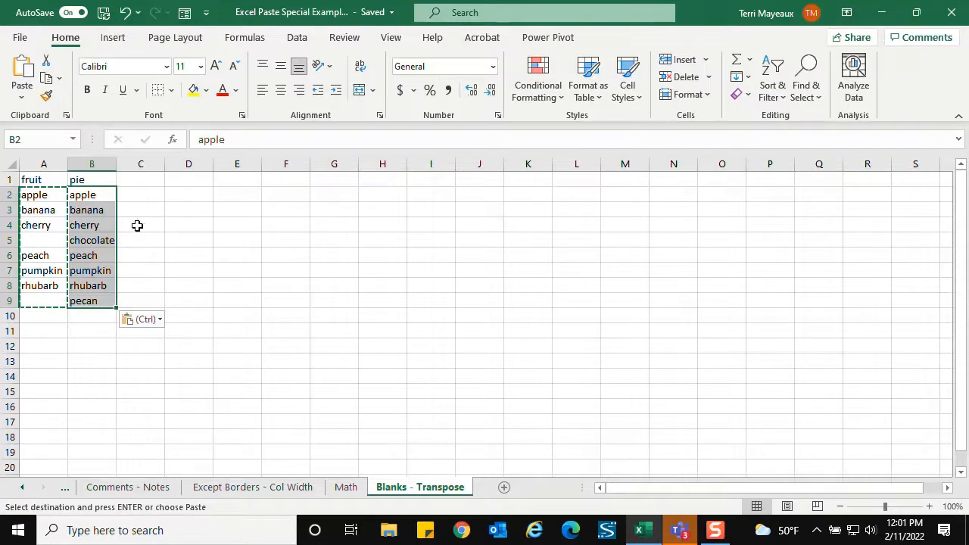
- Copy the pie list B2:B9 and paste it as a row starting at D1 using Transpose
left_click(95, 196)
left_click_drag(94, 197, 102, 301)
right_click(95, 224)
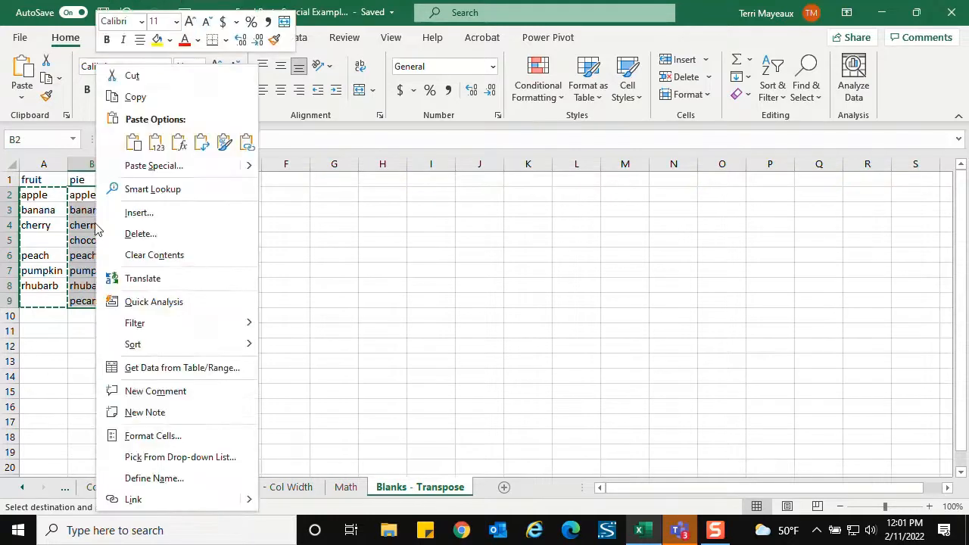
left_click(134, 97)
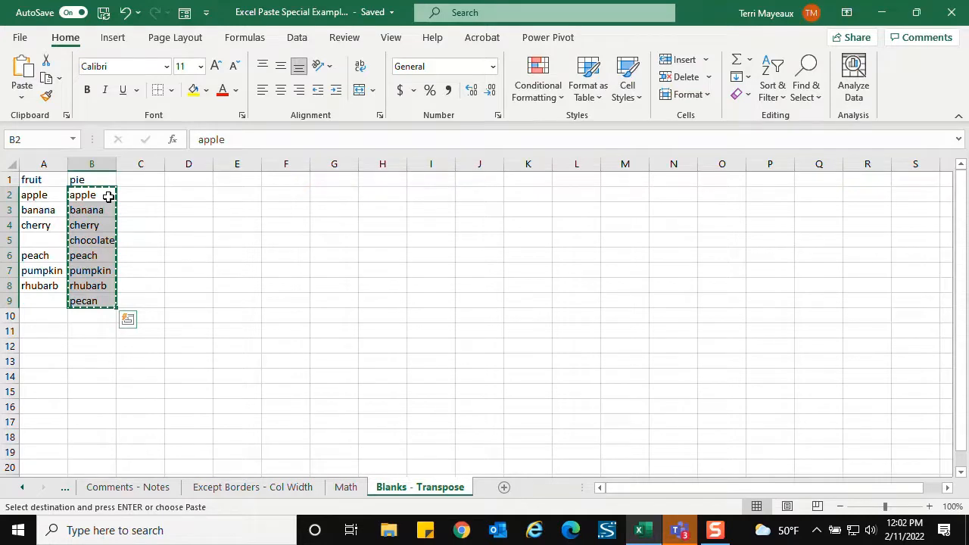
right_click(188, 179)
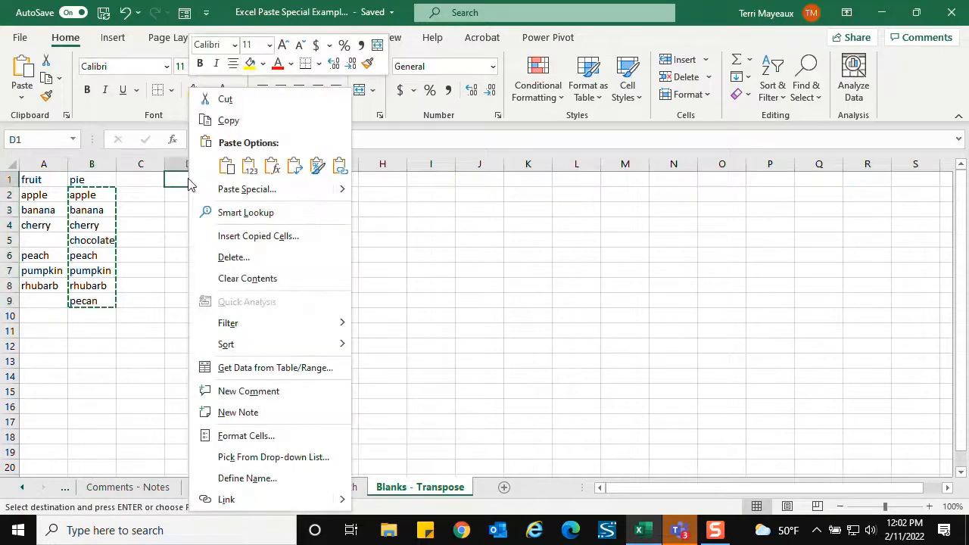
left_click(245, 190)
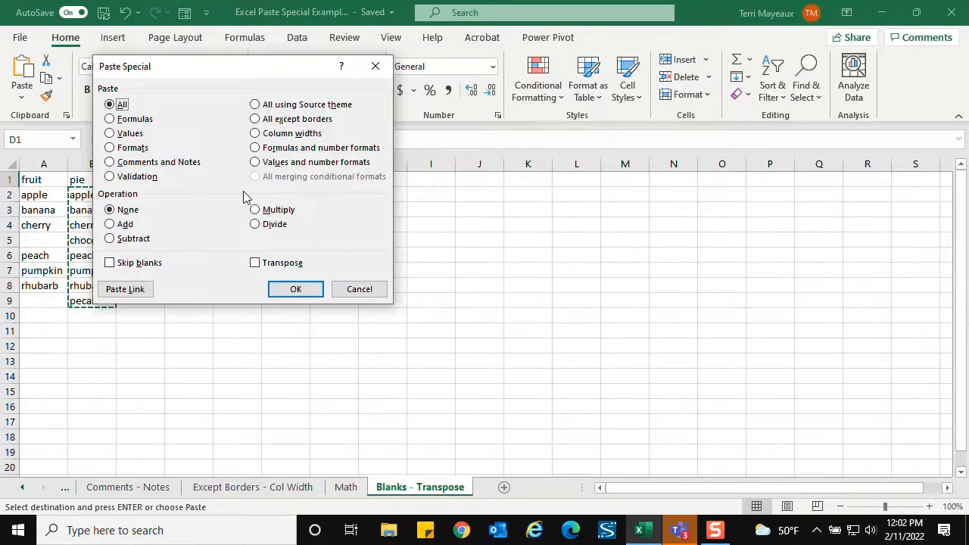
left_click(256, 265)
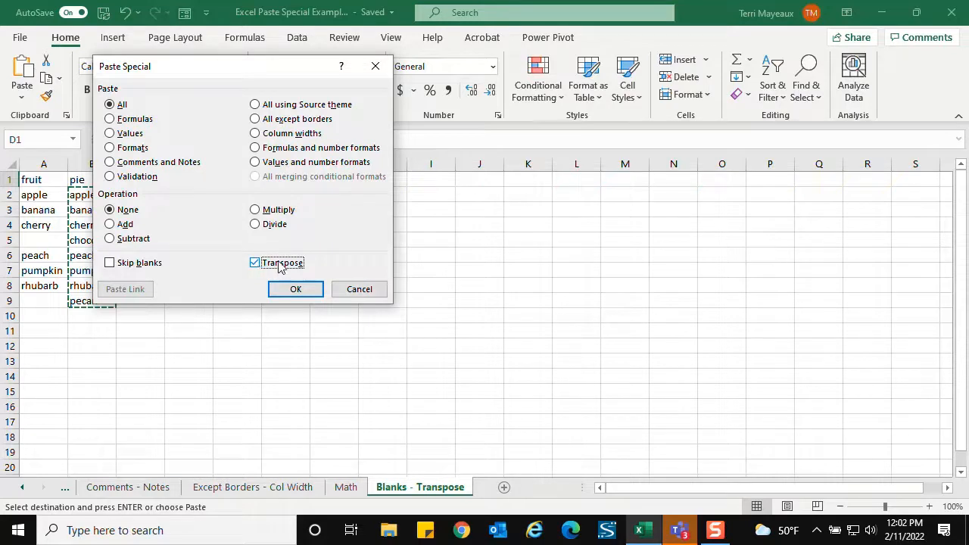
left_click(300, 292)
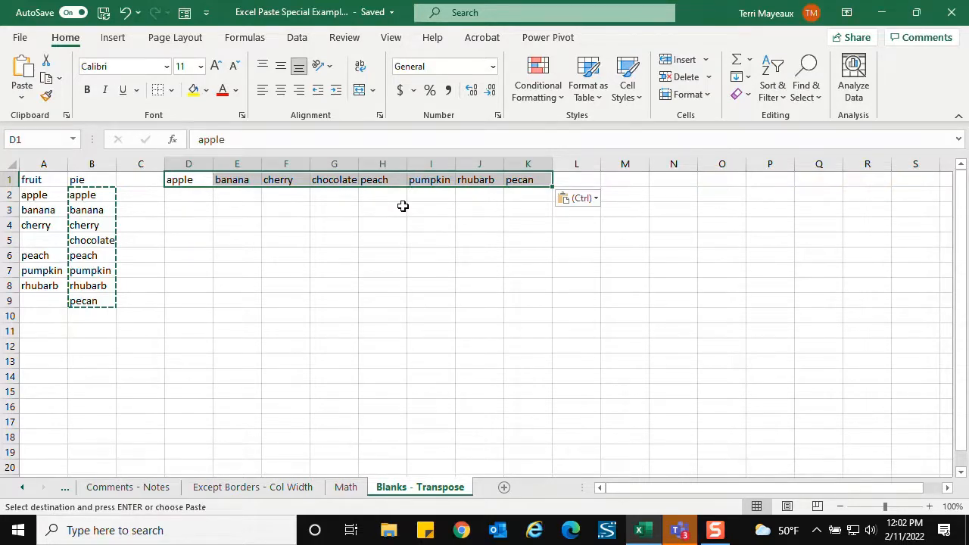
left_click(179, 195)
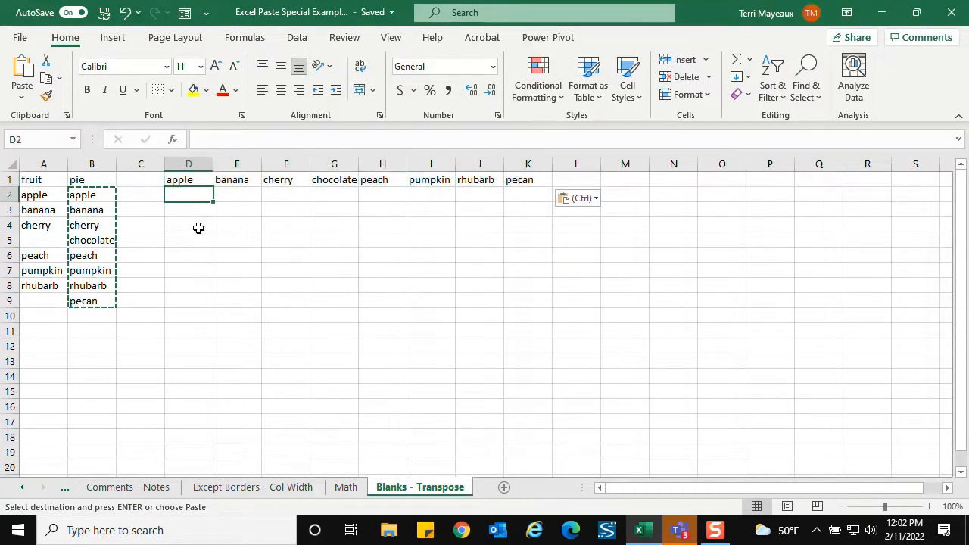